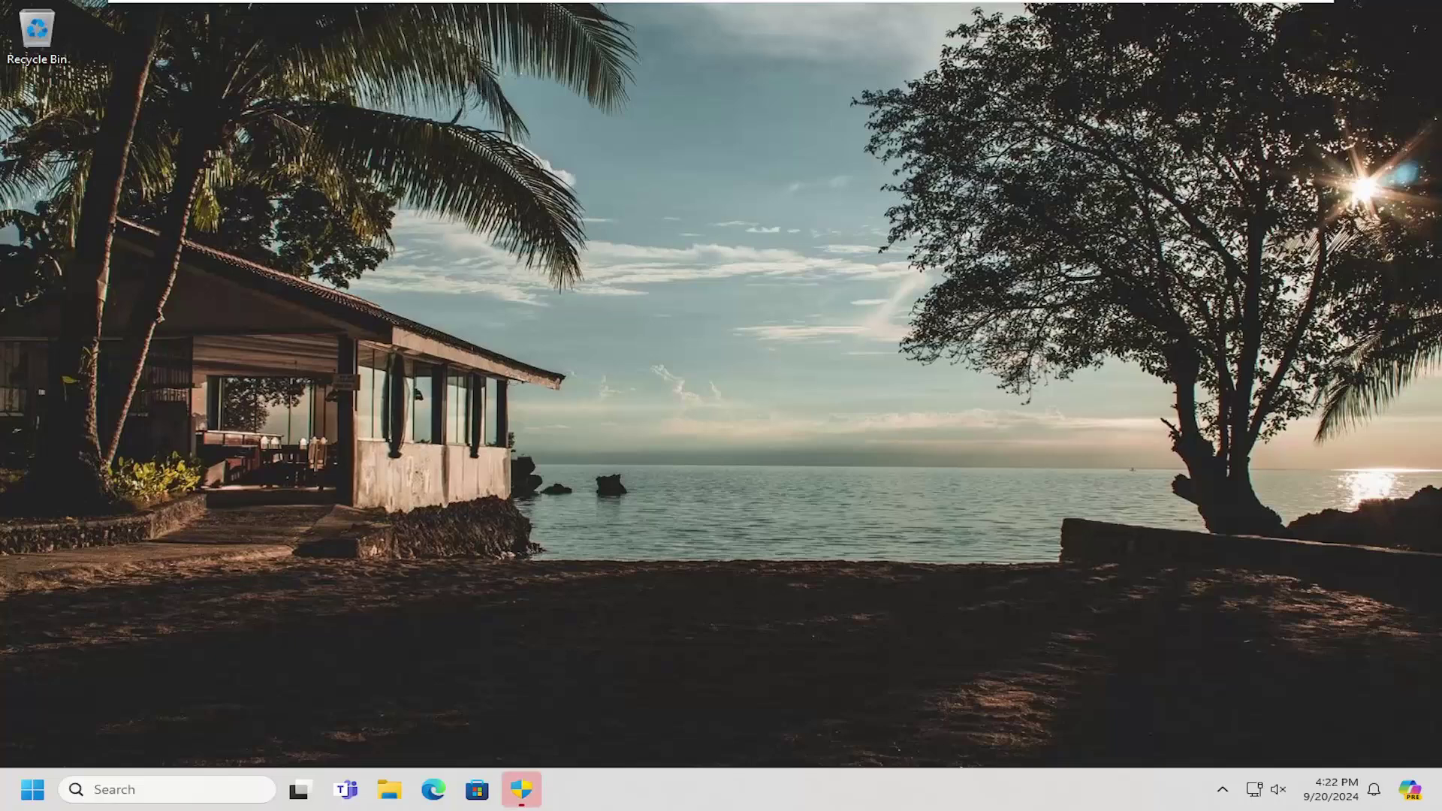
Launch Driver Verifier Manager from a Start search for 'verifier', approving the UAC prompt.
key(super)
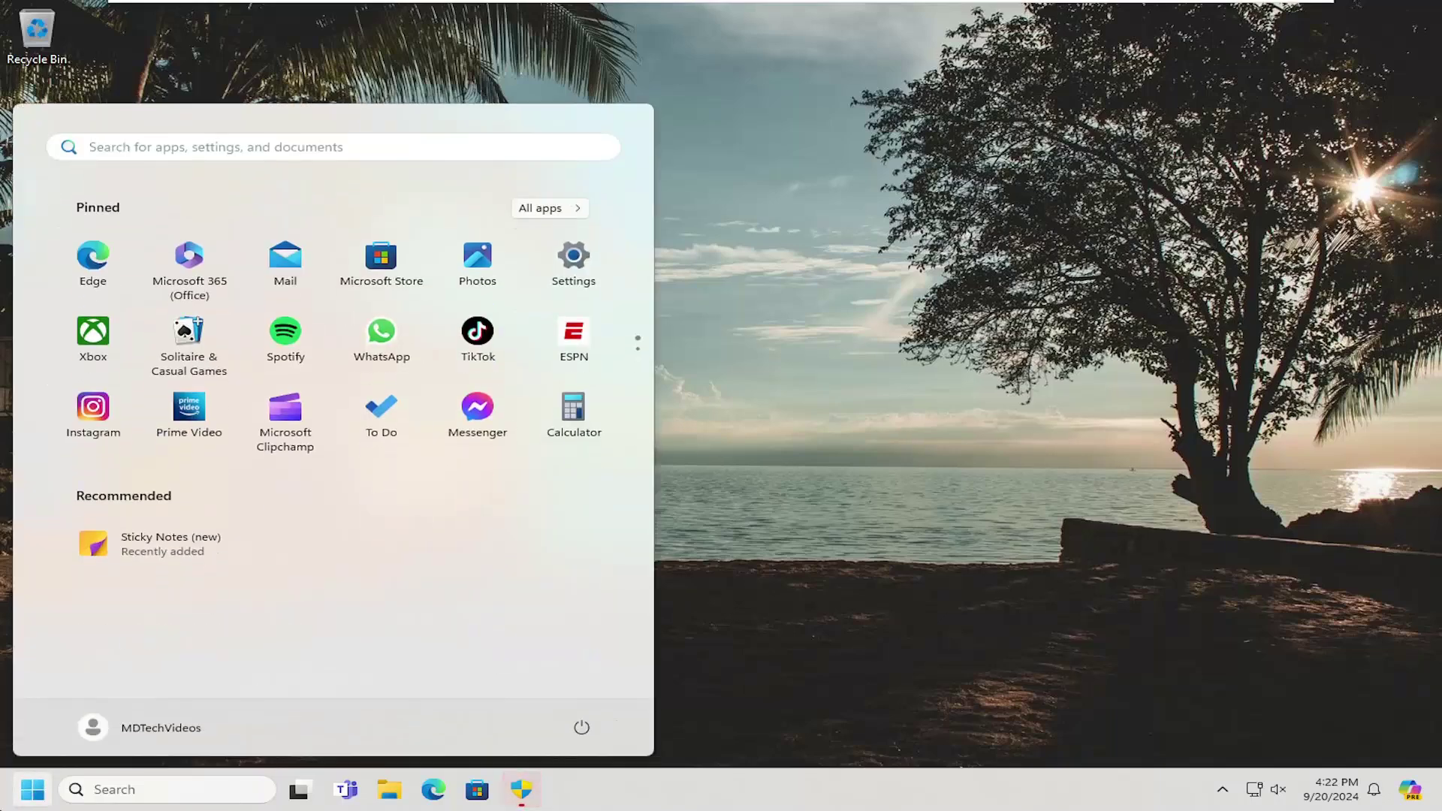
text(verifier)
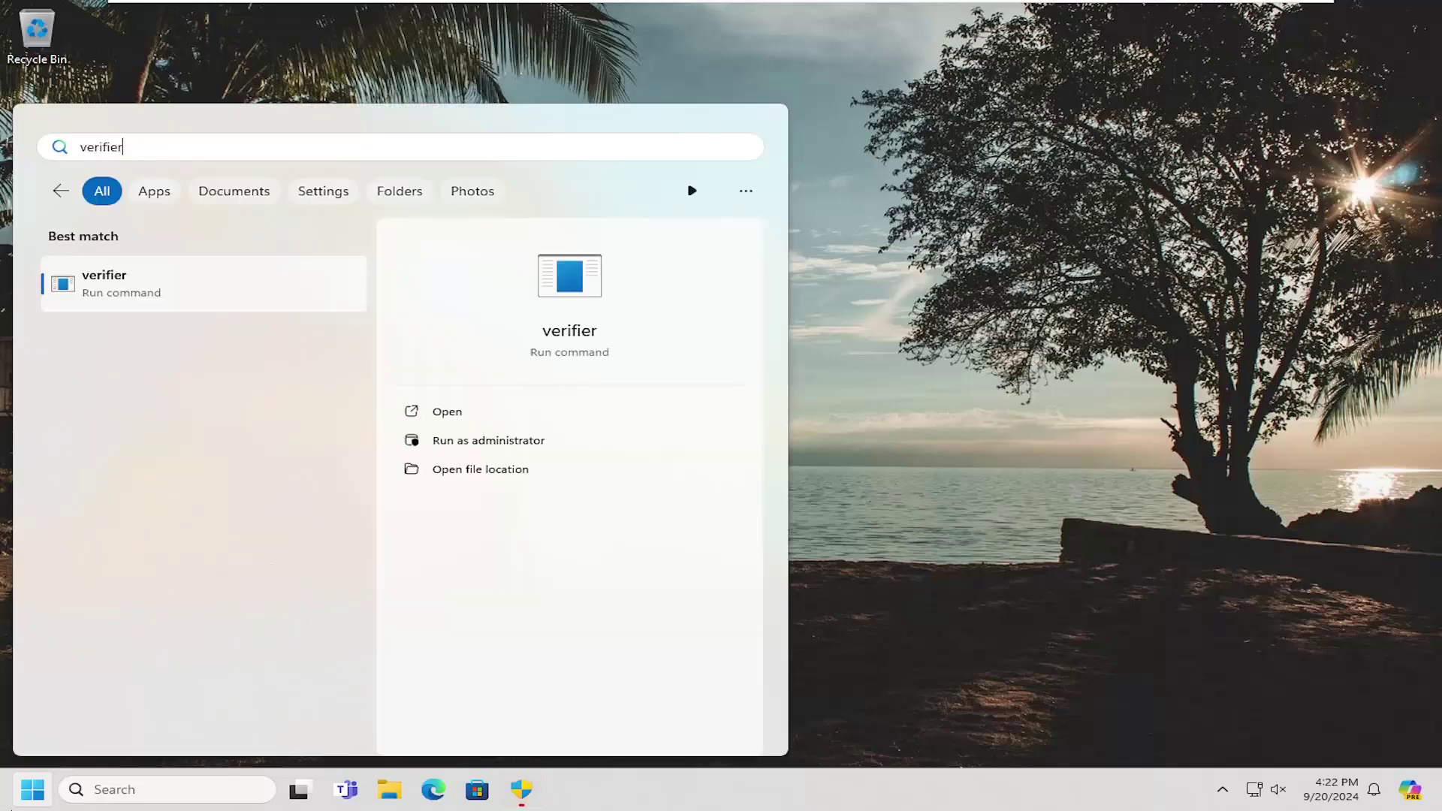
click(148, 290)
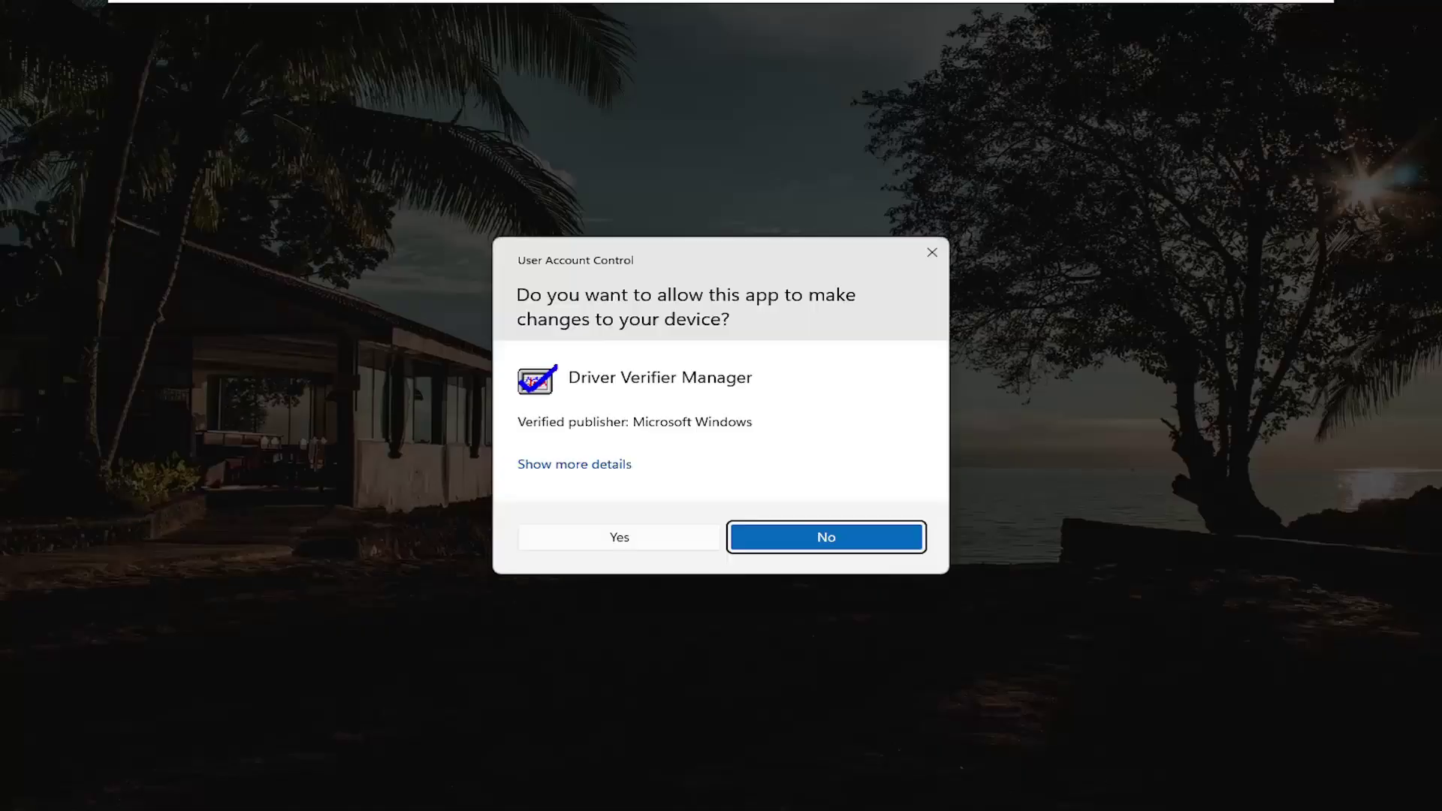
click(623, 538)
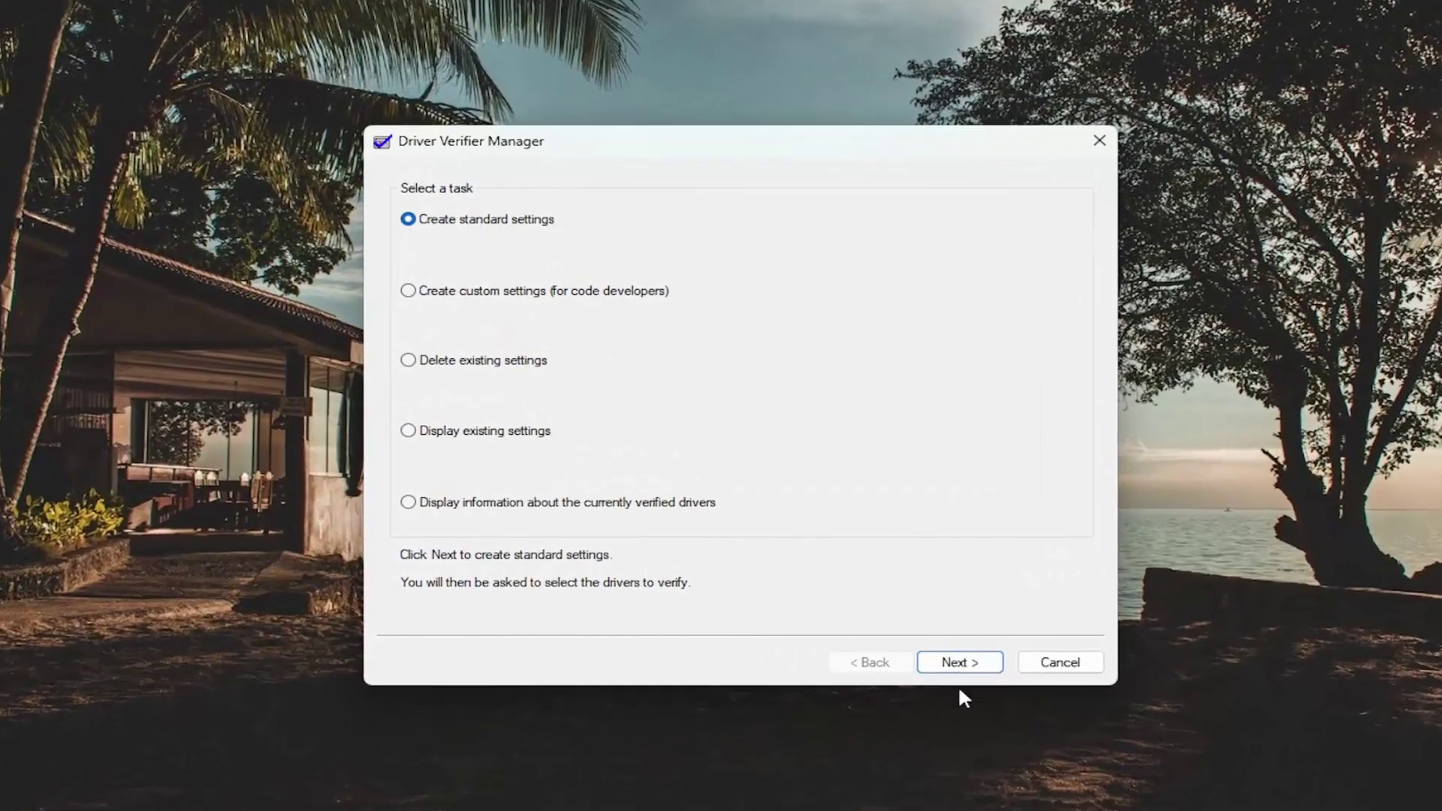
Create standard settings, with the drivers to verify picked by name from a list.
click(960, 662)
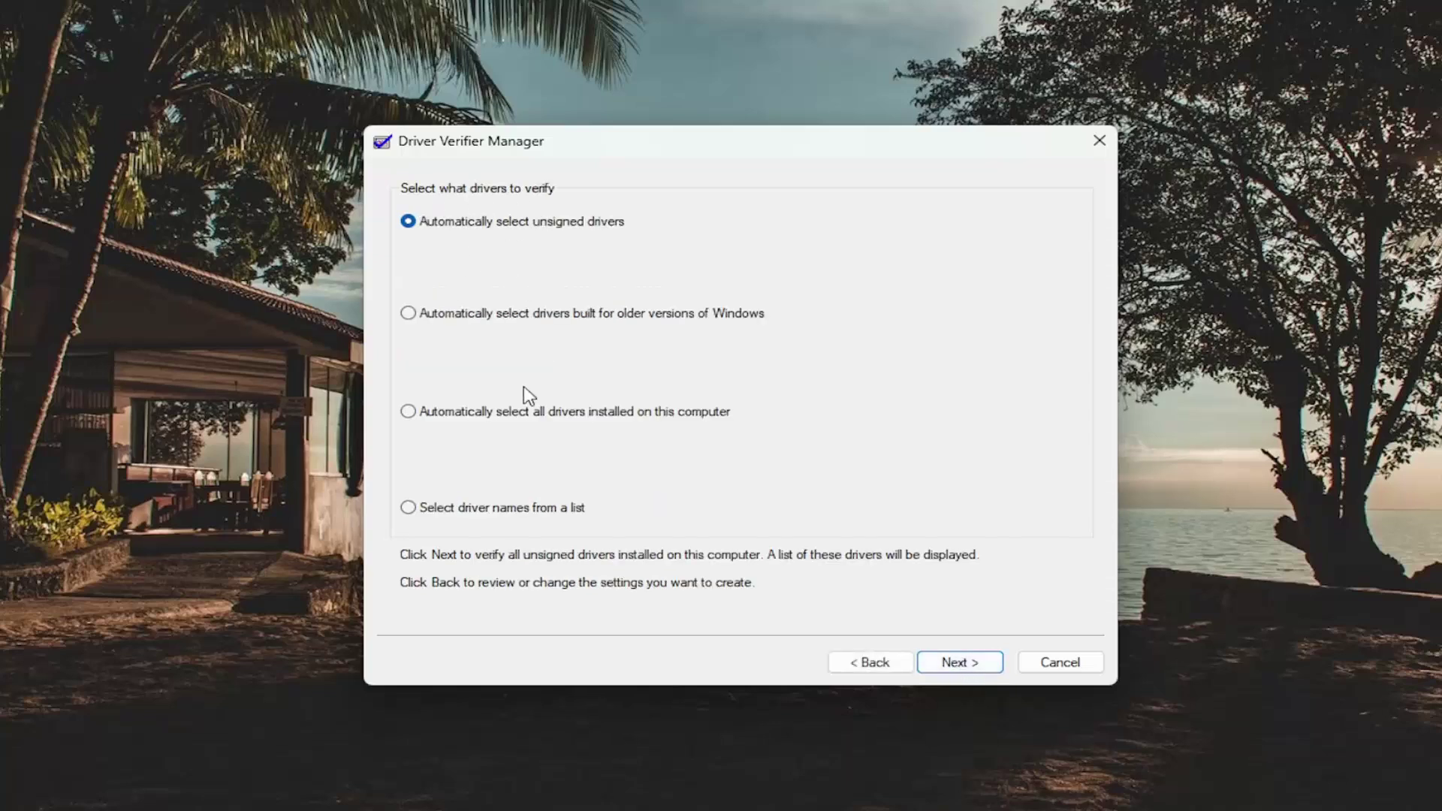
click(489, 511)
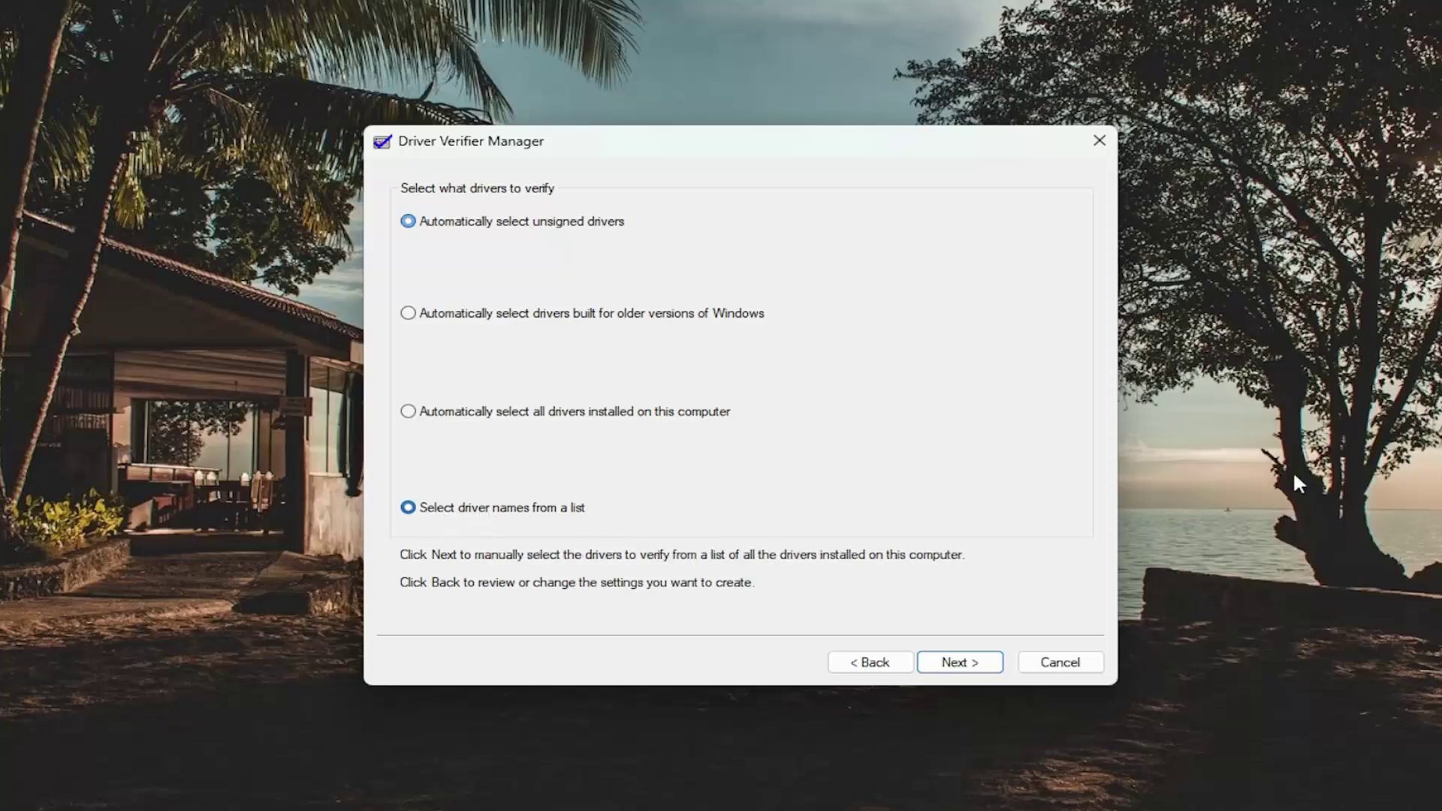
click(958, 662)
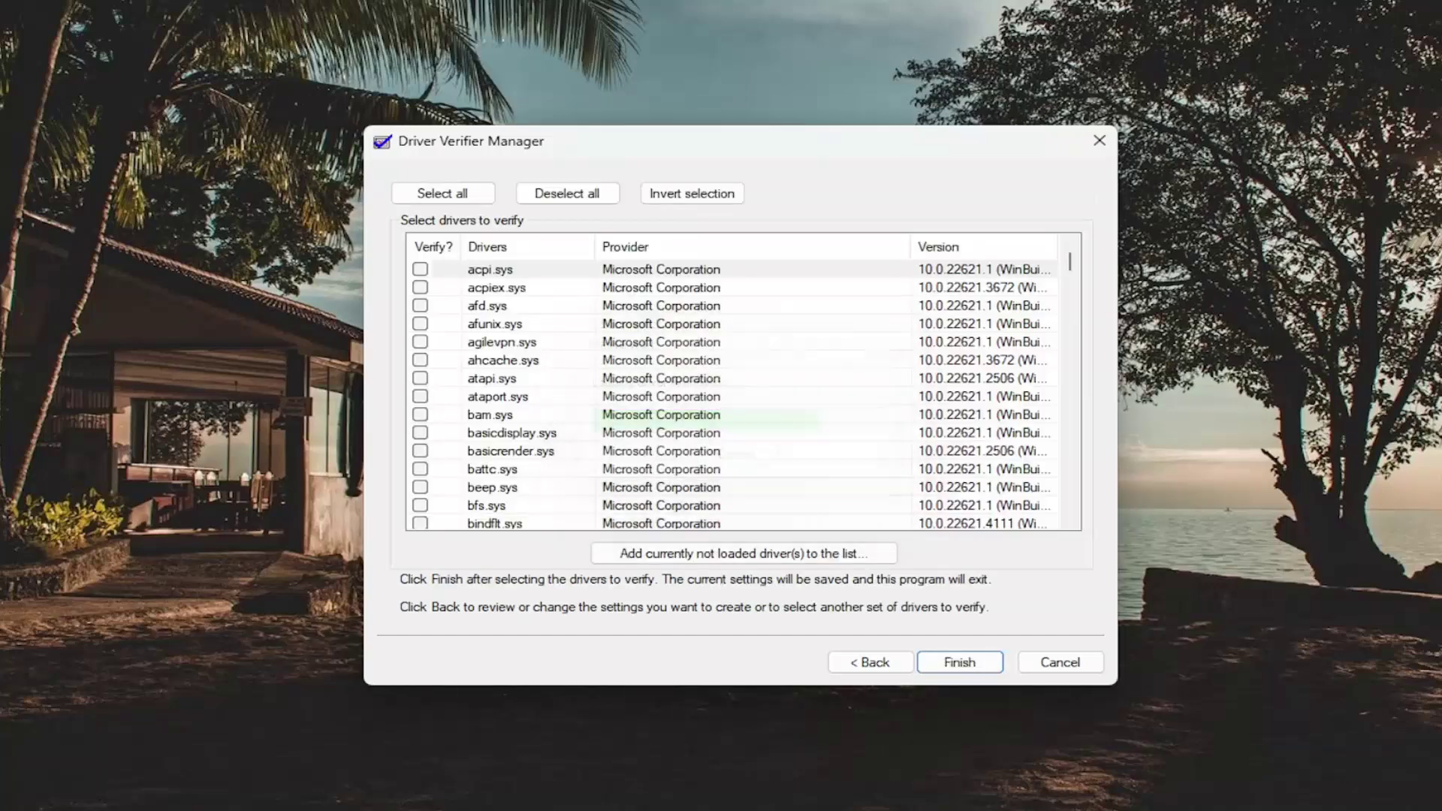
Sort drivers by provider and tick dump_dumpstorport.sys, dump_dumpfve.sys and dump_stornvme.sys.
click(631, 249)
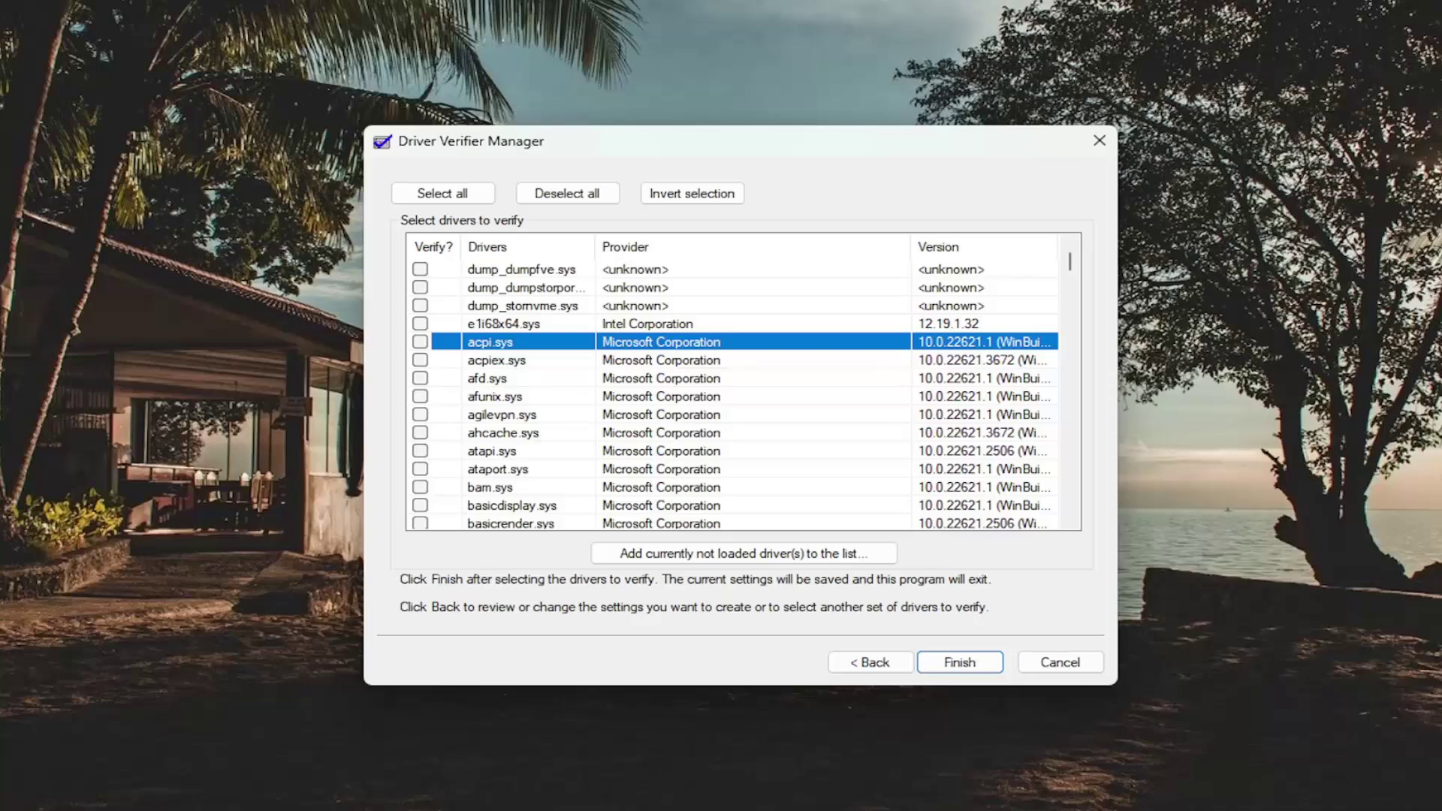
click(421, 288)
click(432, 308)
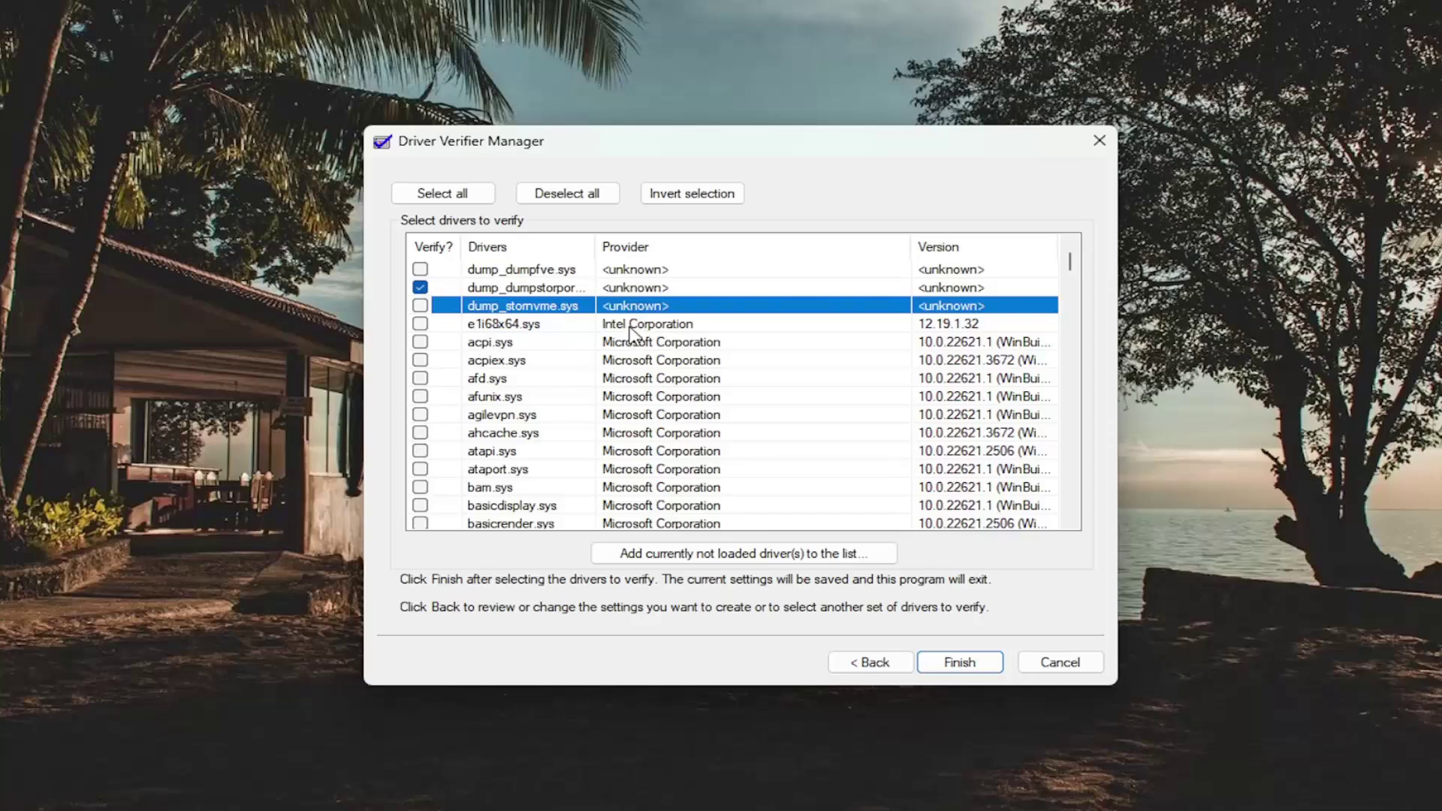
click(420, 269)
click(420, 306)
Save the verifier settings, acknowledge the restart notice, and open the Start menu.
click(963, 664)
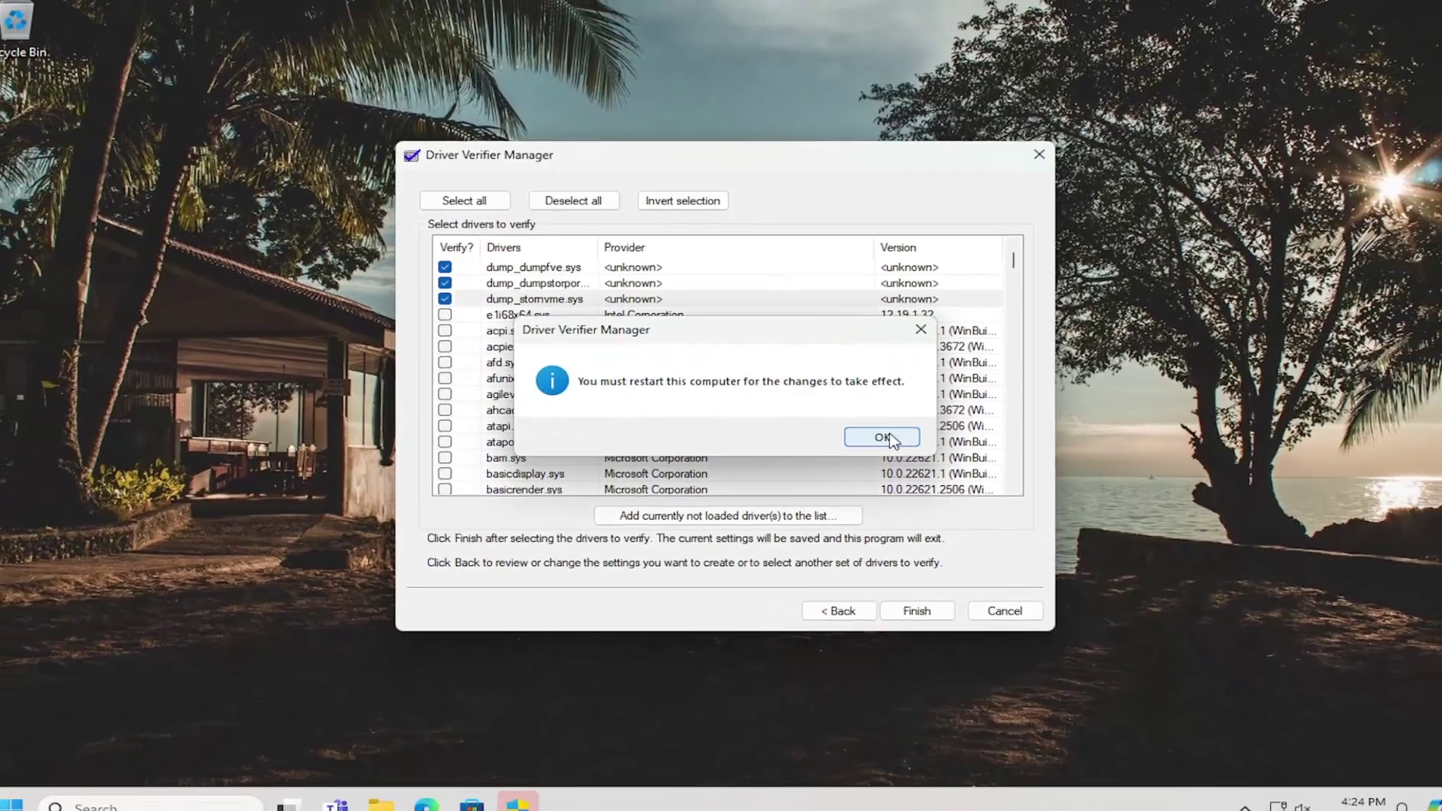
click(920, 464)
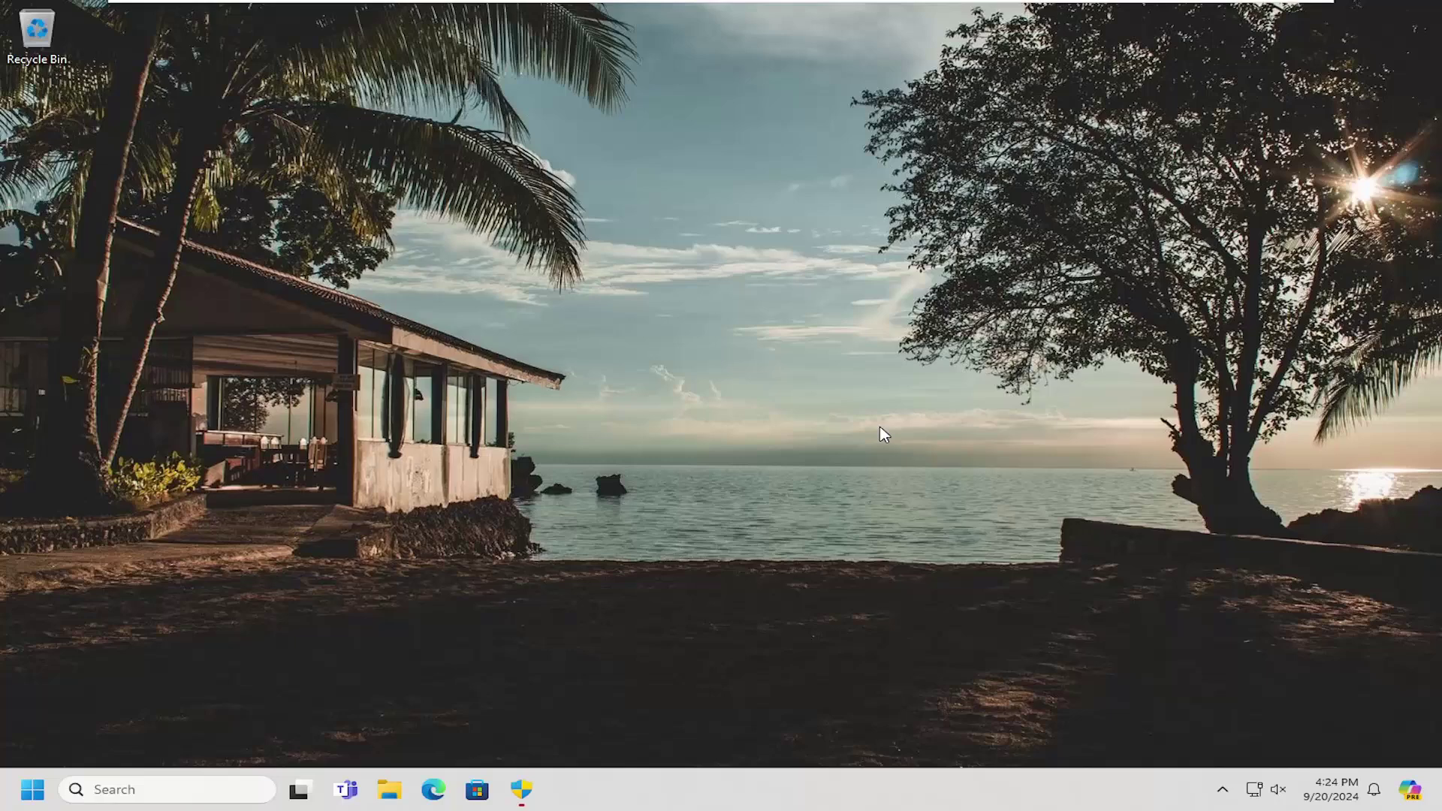
click(33, 798)
Restart Windows from the Start power menu and wait for the desktop.
click(583, 727)
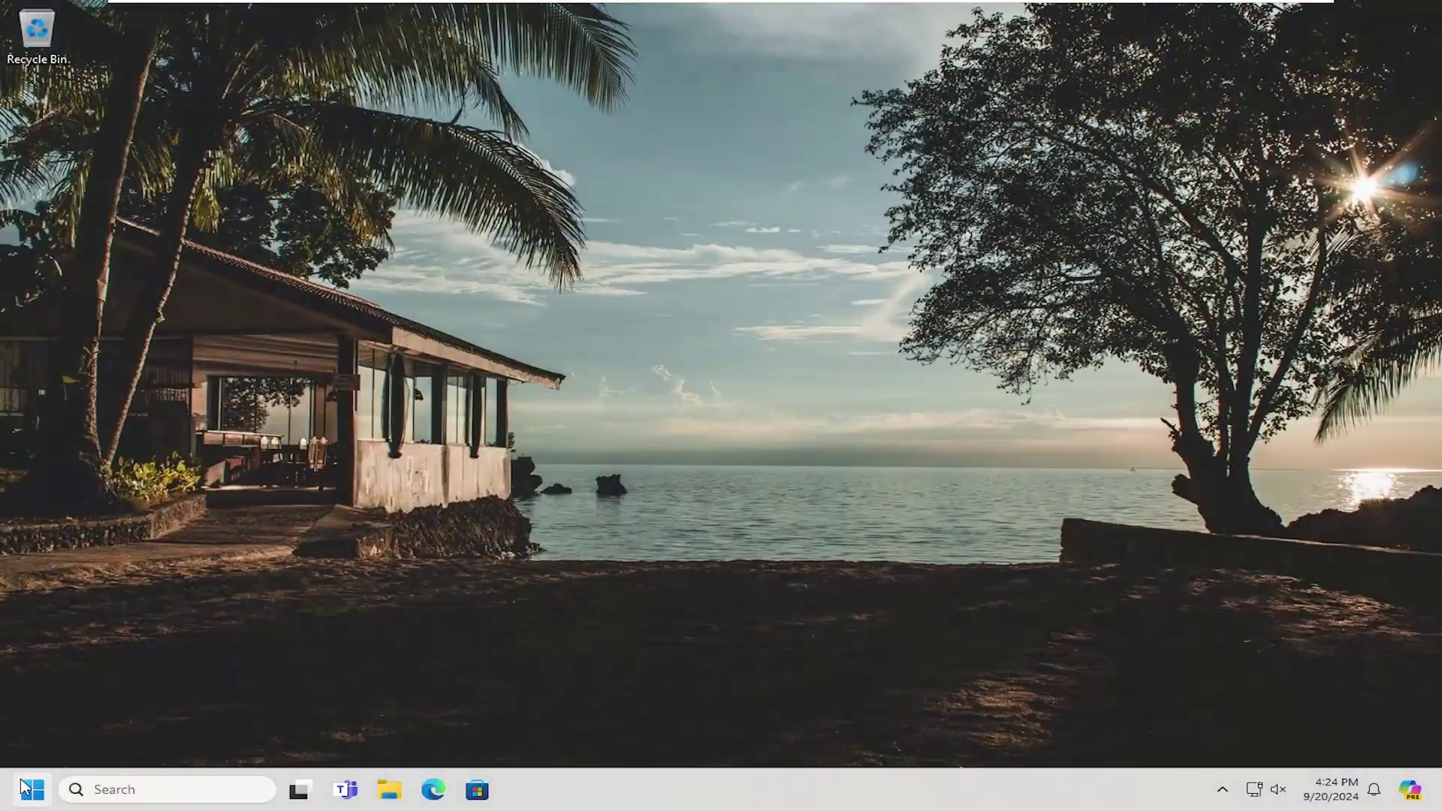
Relaunch verifier as administrator and display information about the currently verified dump drivers.
click(31, 790)
text(verifier)
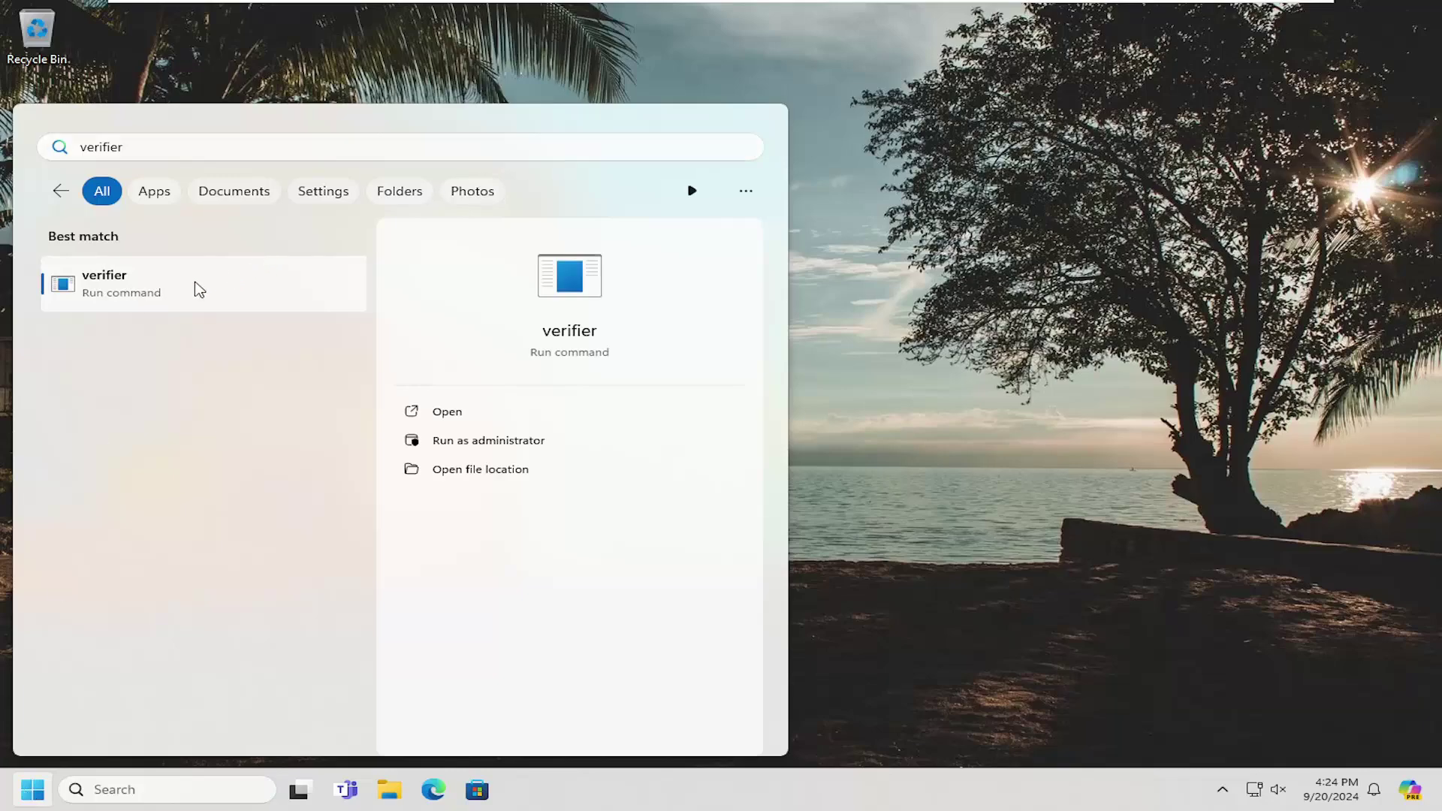
click(203, 290)
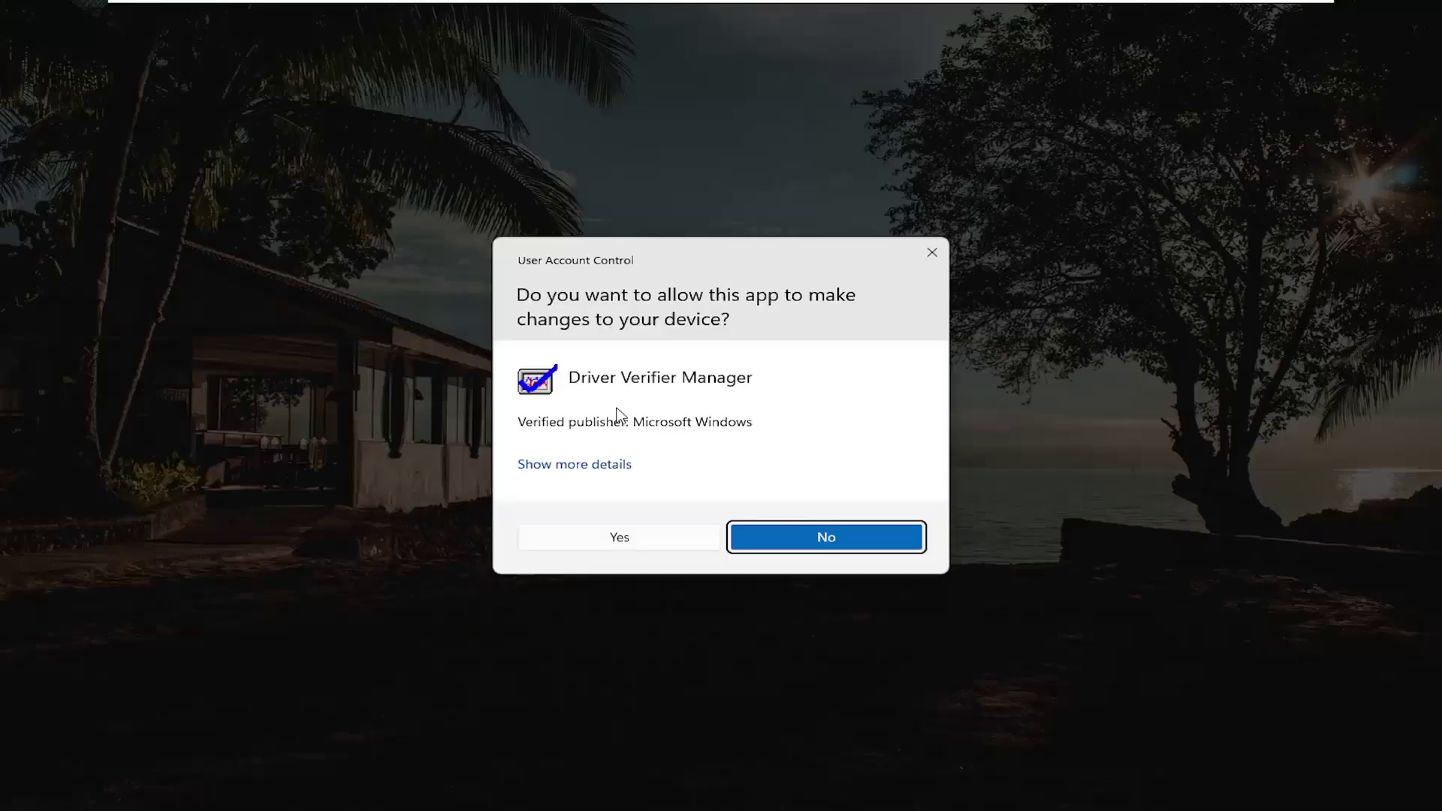
click(586, 536)
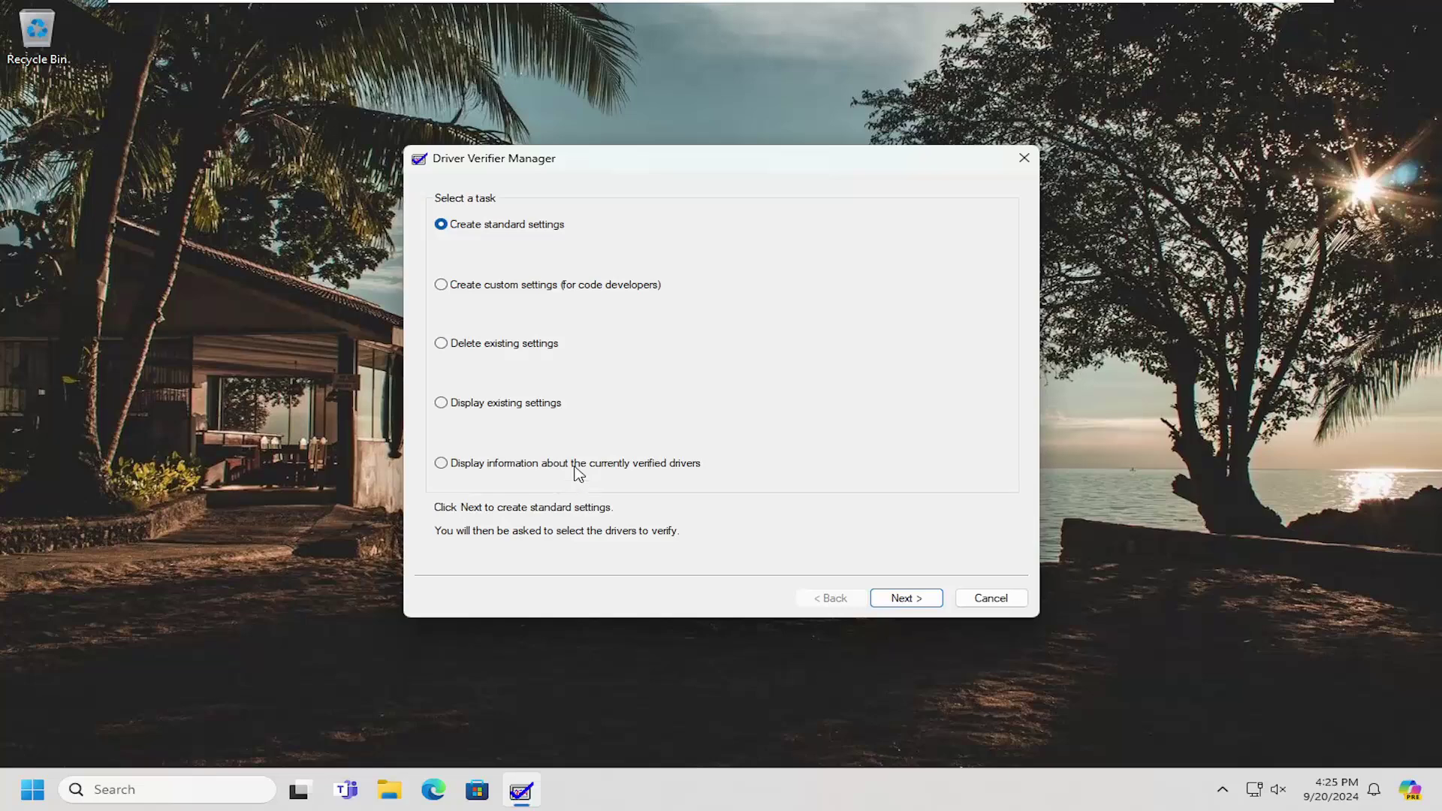
click(577, 469)
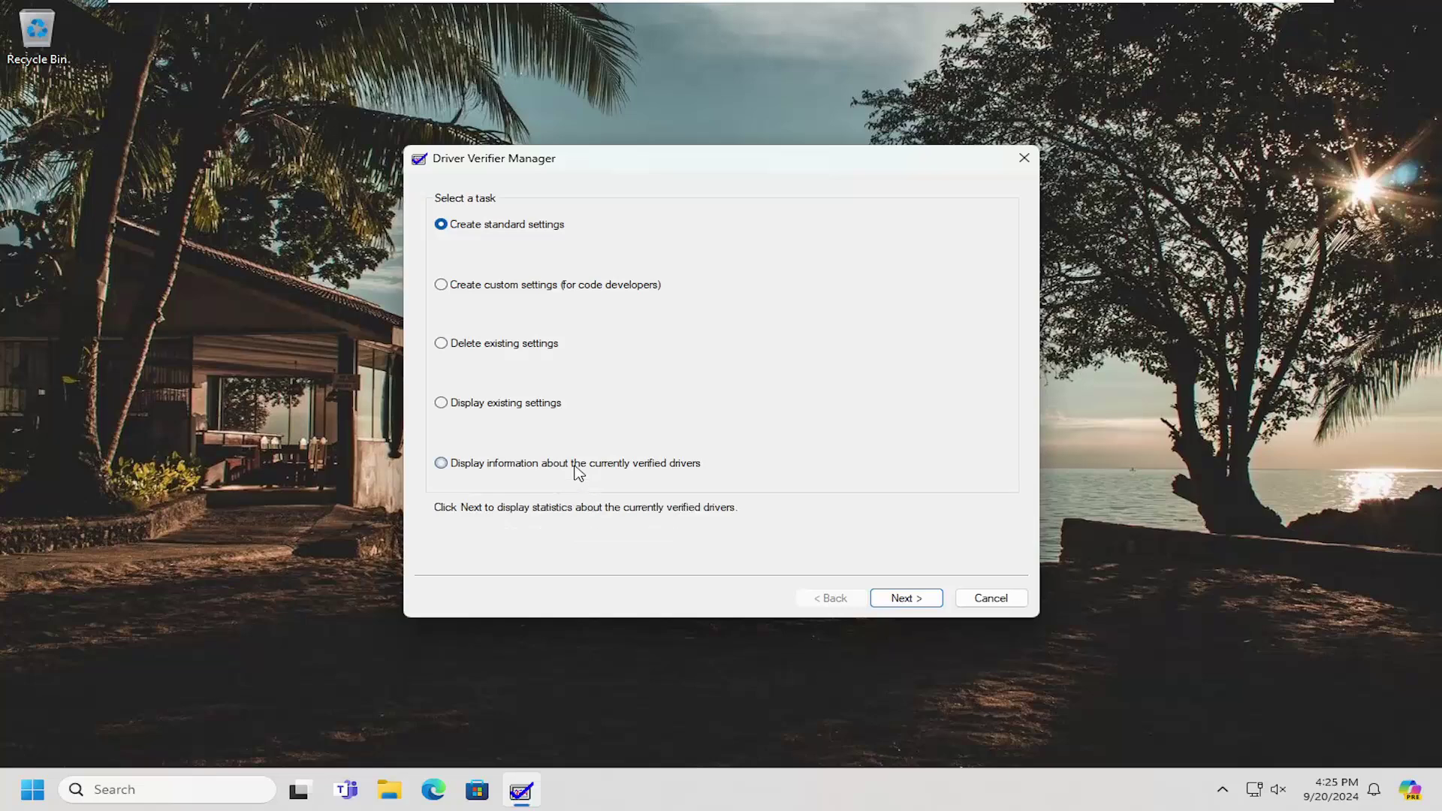
click(909, 599)
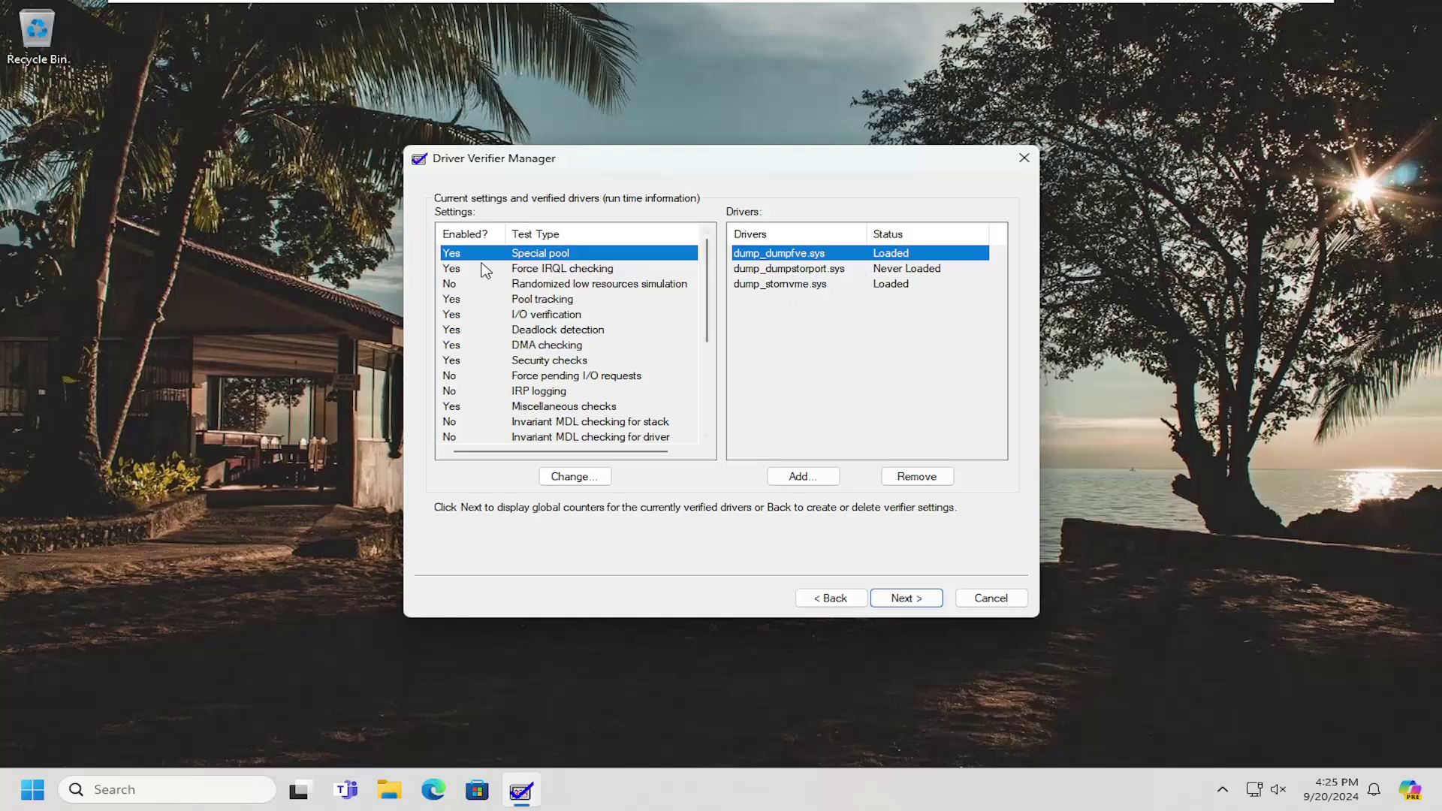
Review the global counters, including Faults injected, switching back to the settings page between views.
click(907, 600)
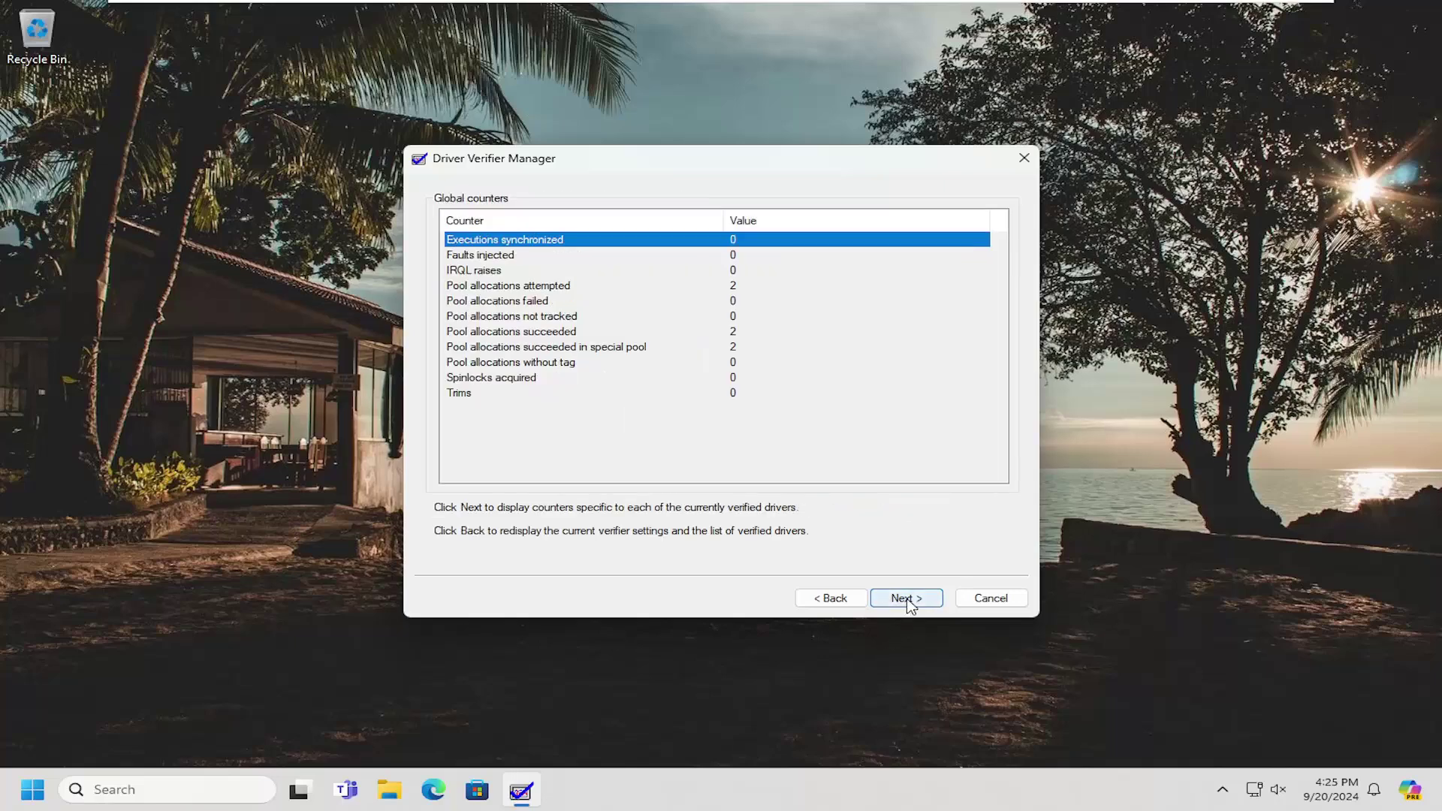
click(482, 257)
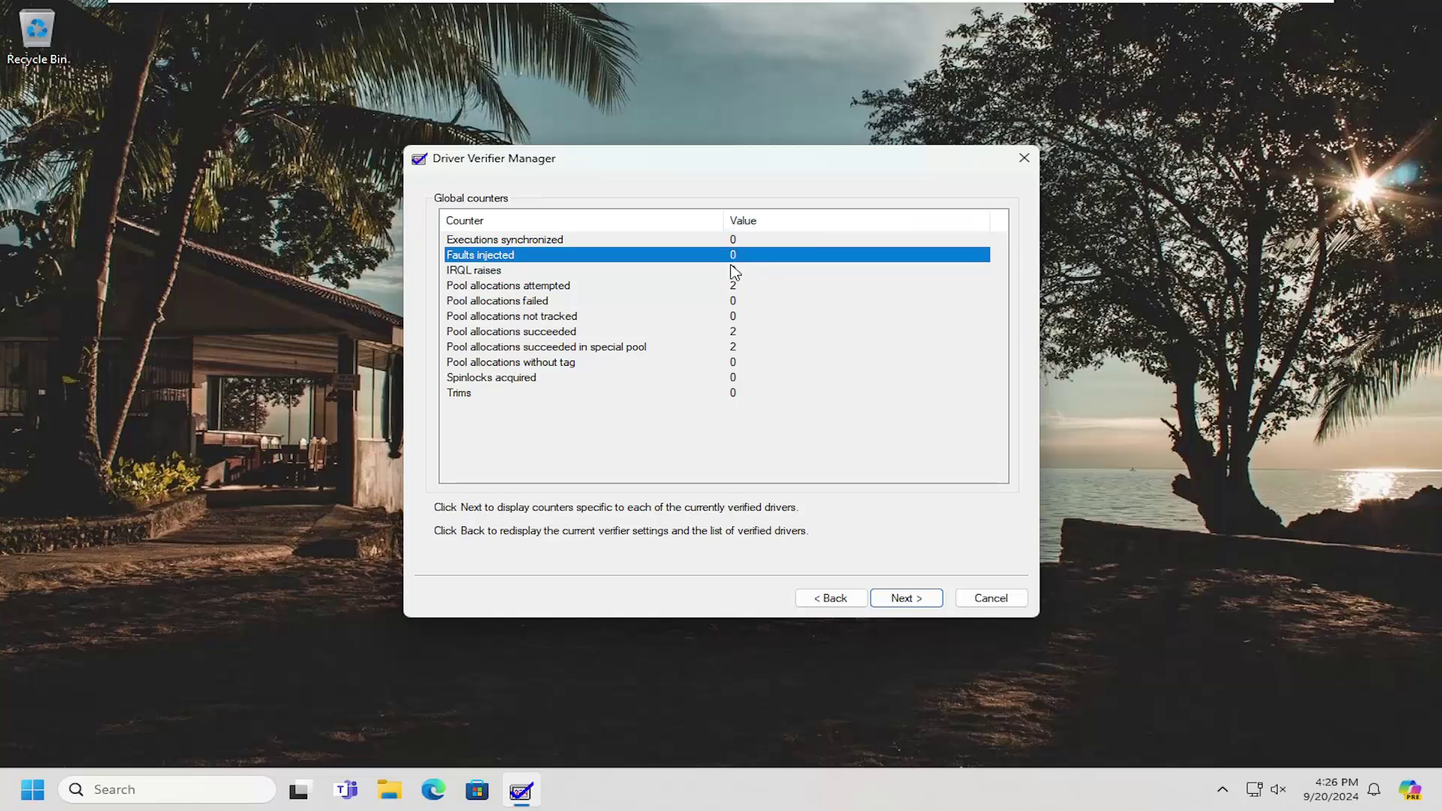
click(823, 599)
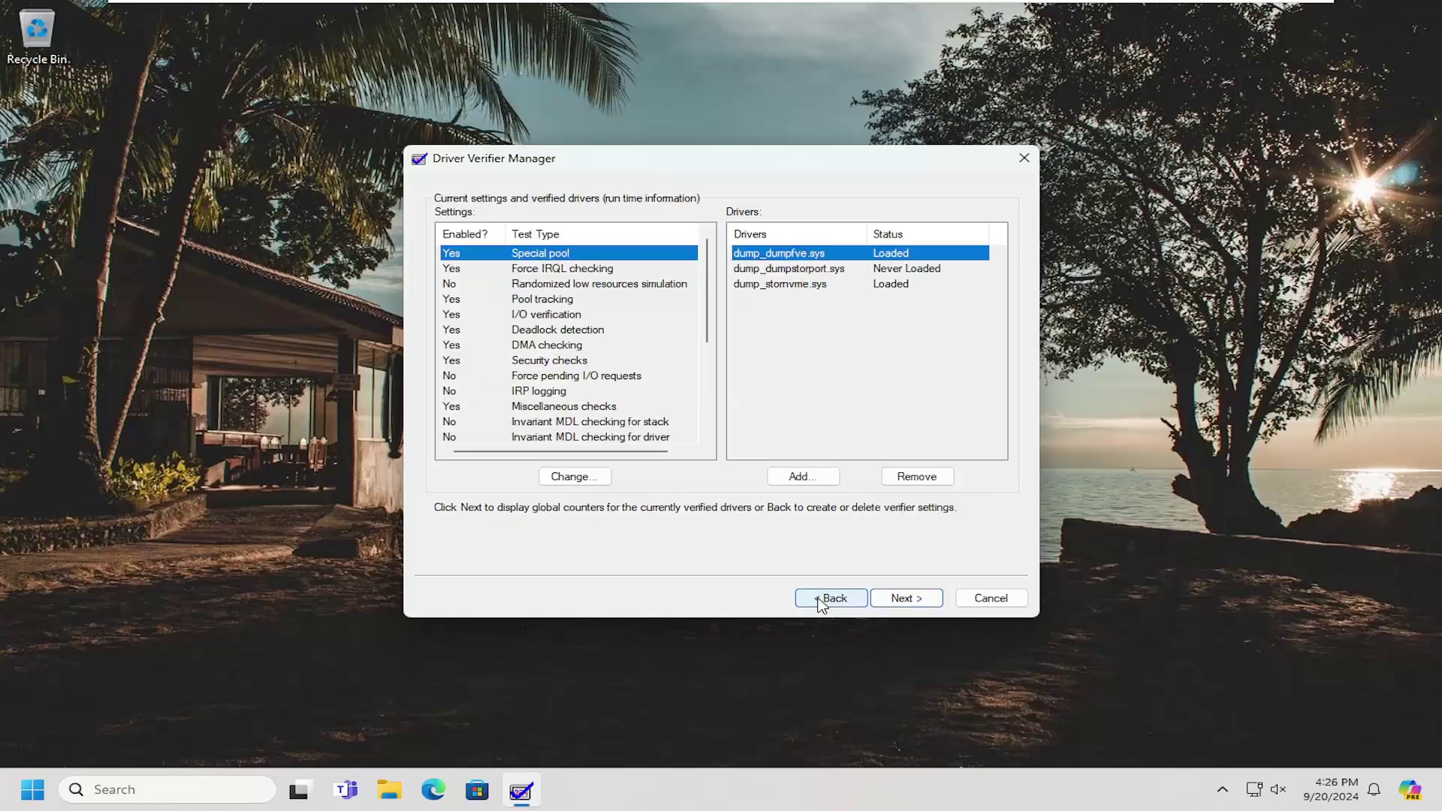
click(789, 270)
click(894, 601)
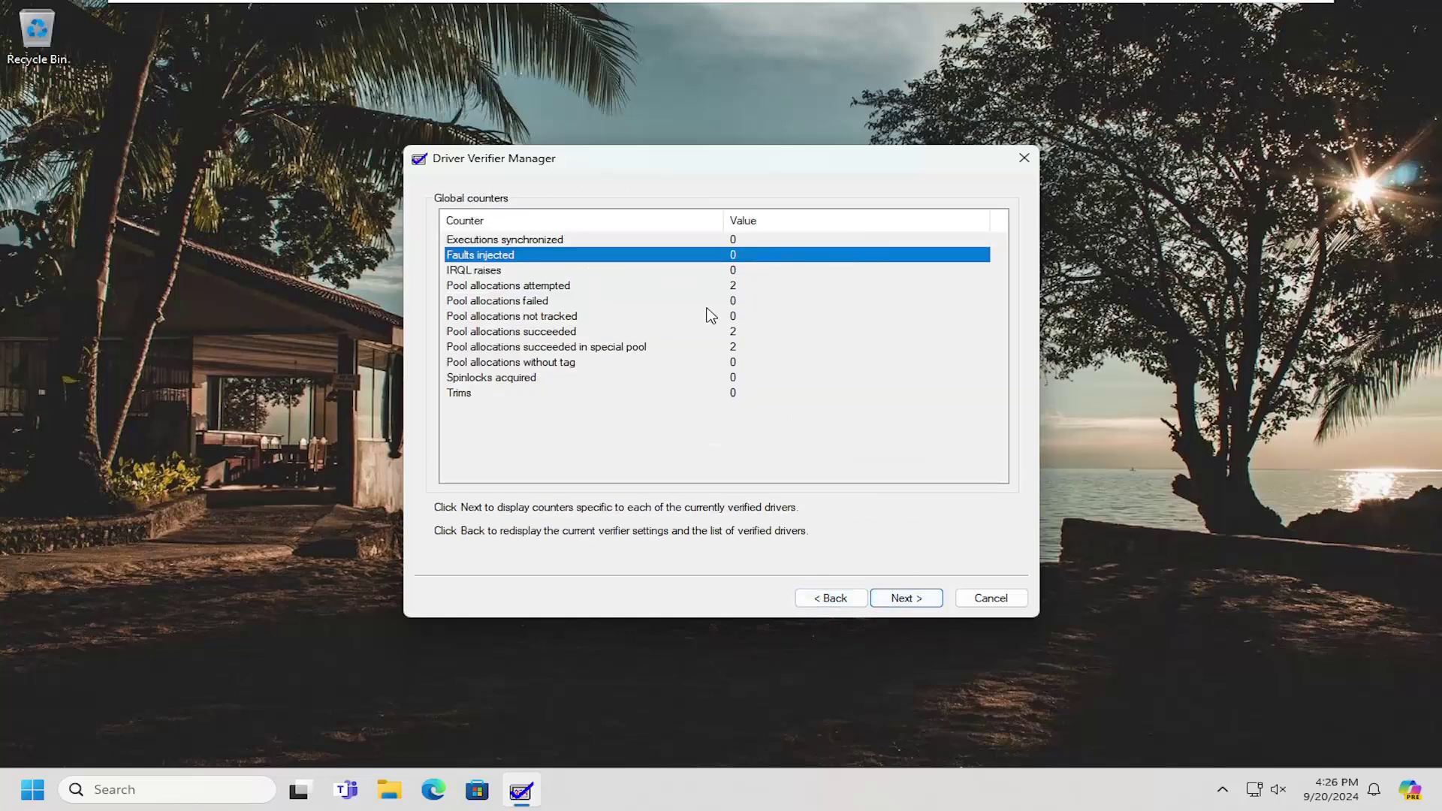
click(827, 604)
click(795, 284)
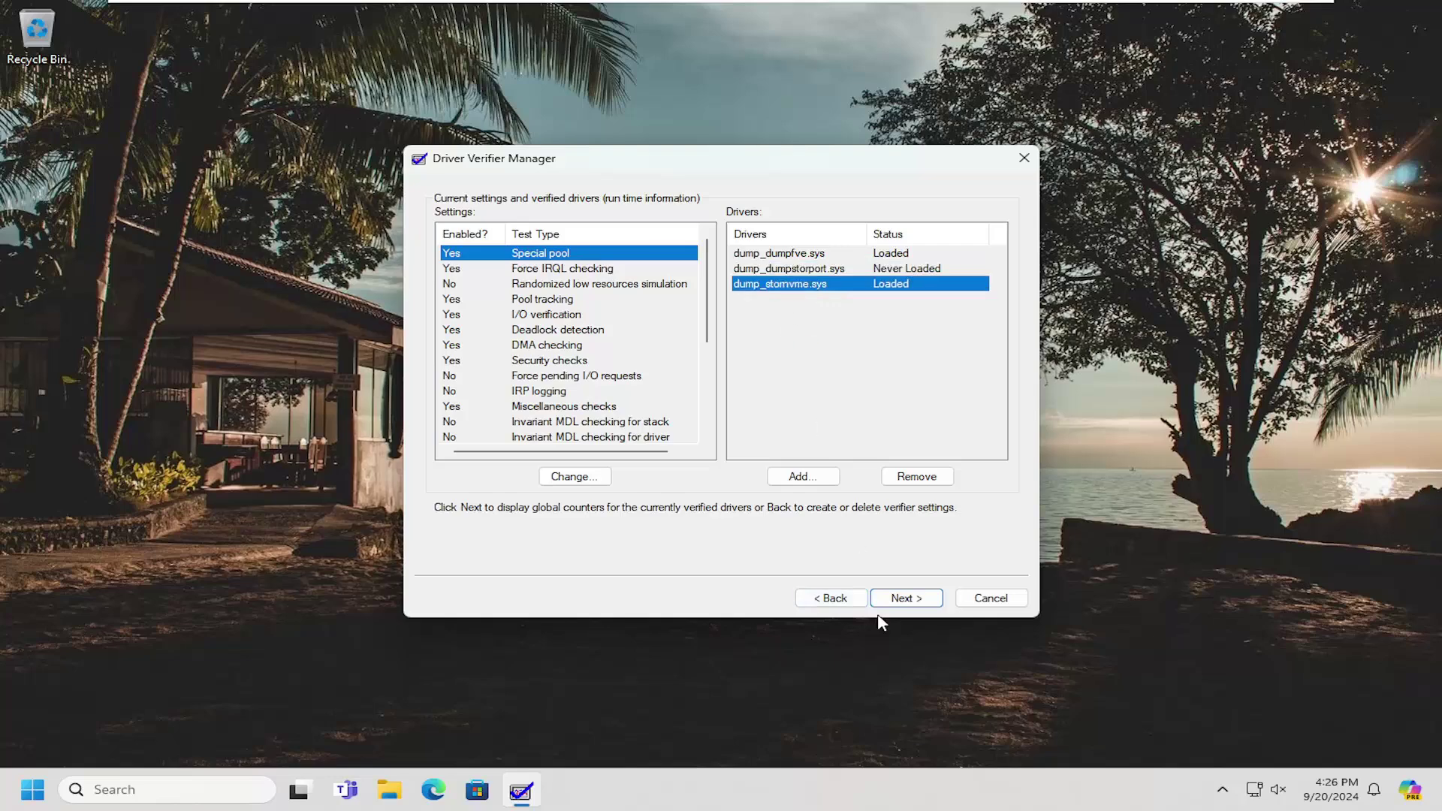
click(875, 601)
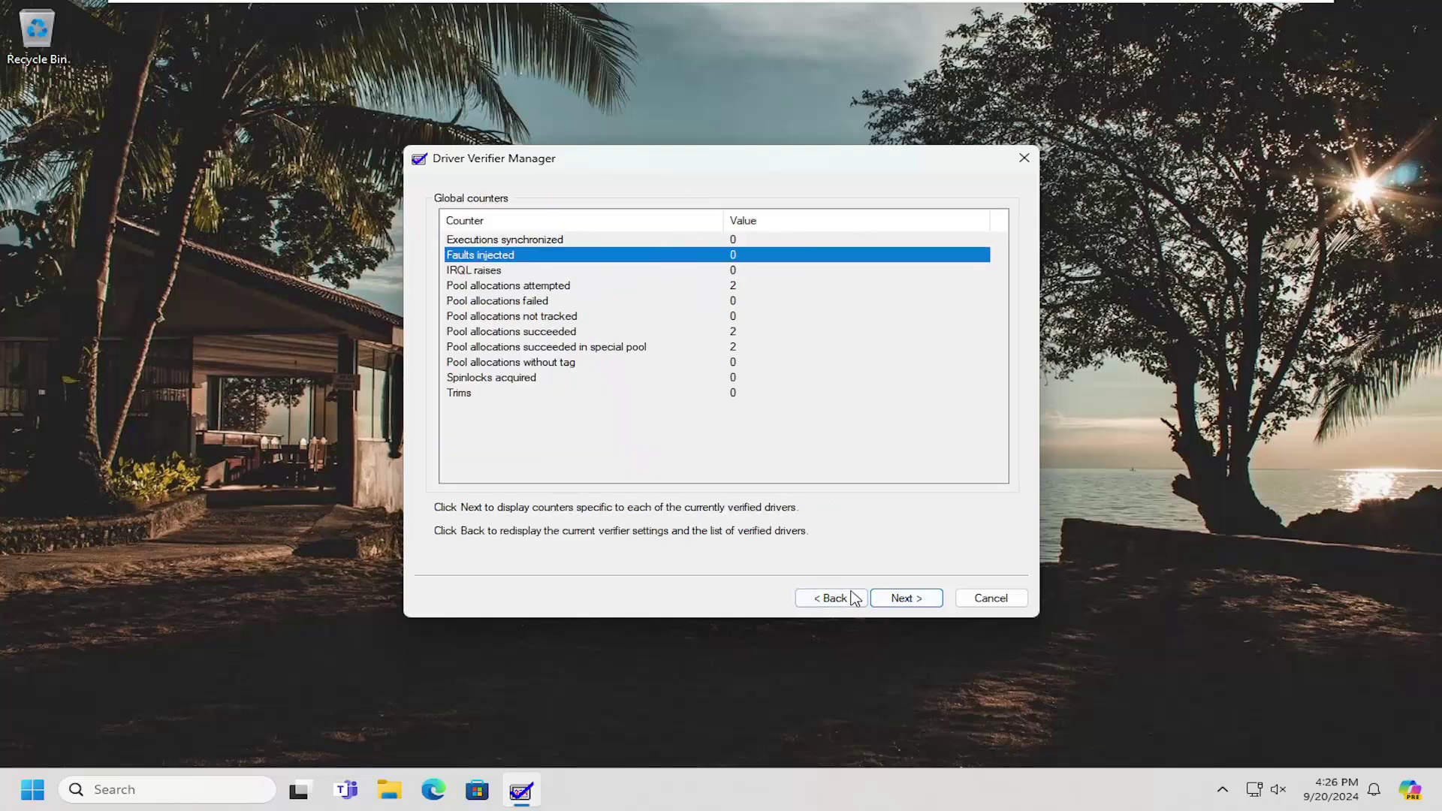
click(845, 598)
Inspect the Force IRQL checking and I/O verification test types and each dump driver row.
click(551, 272)
click(567, 316)
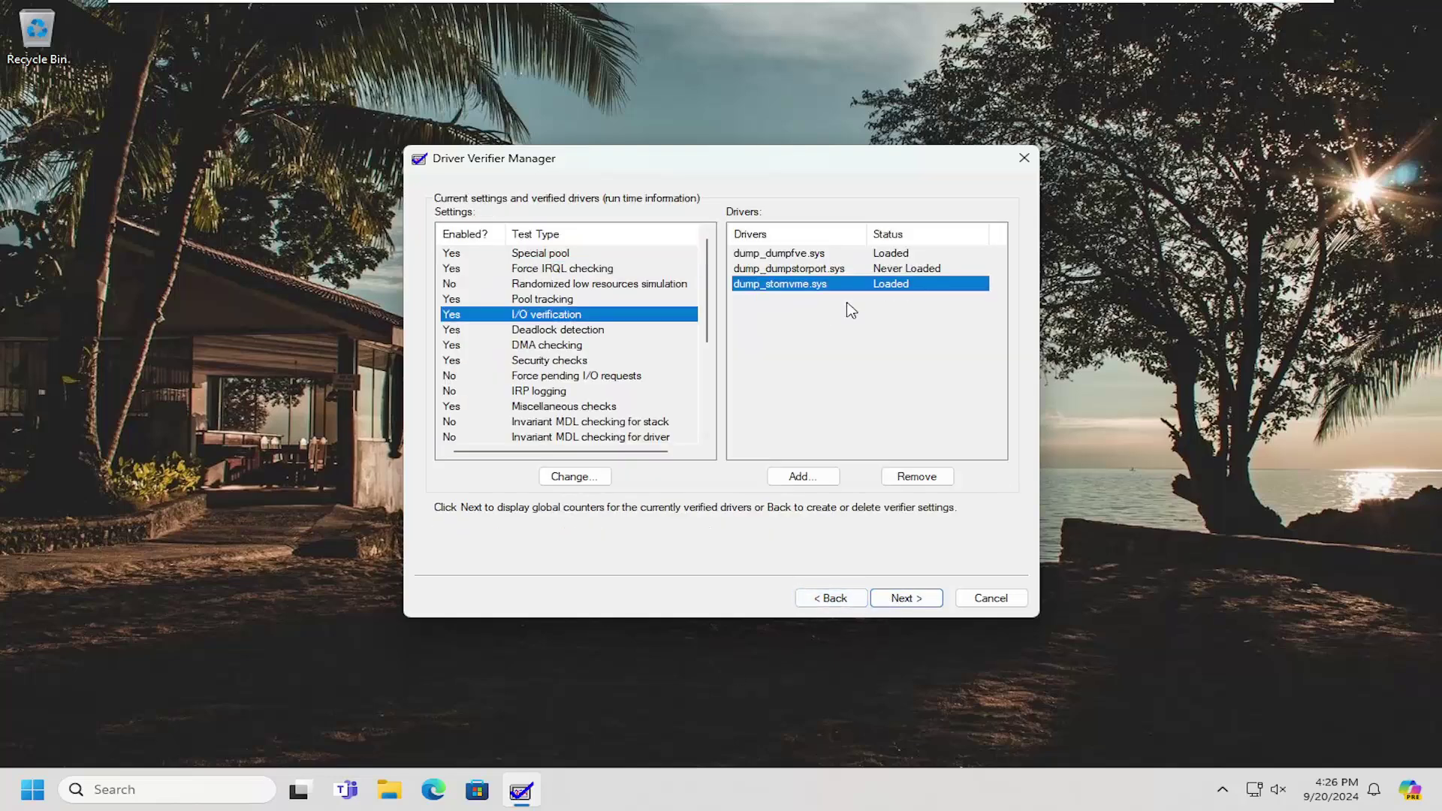
click(821, 270)
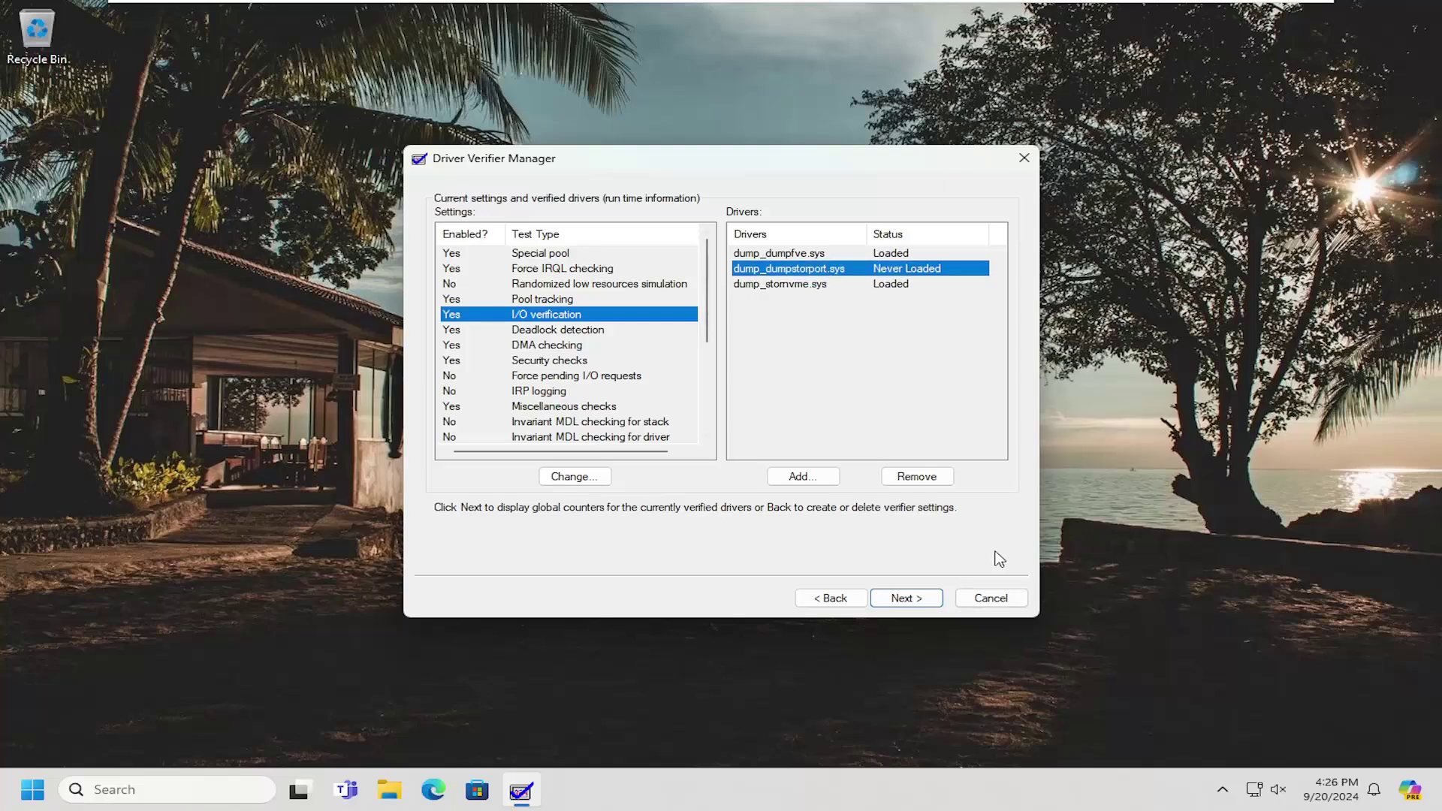
click(803, 285)
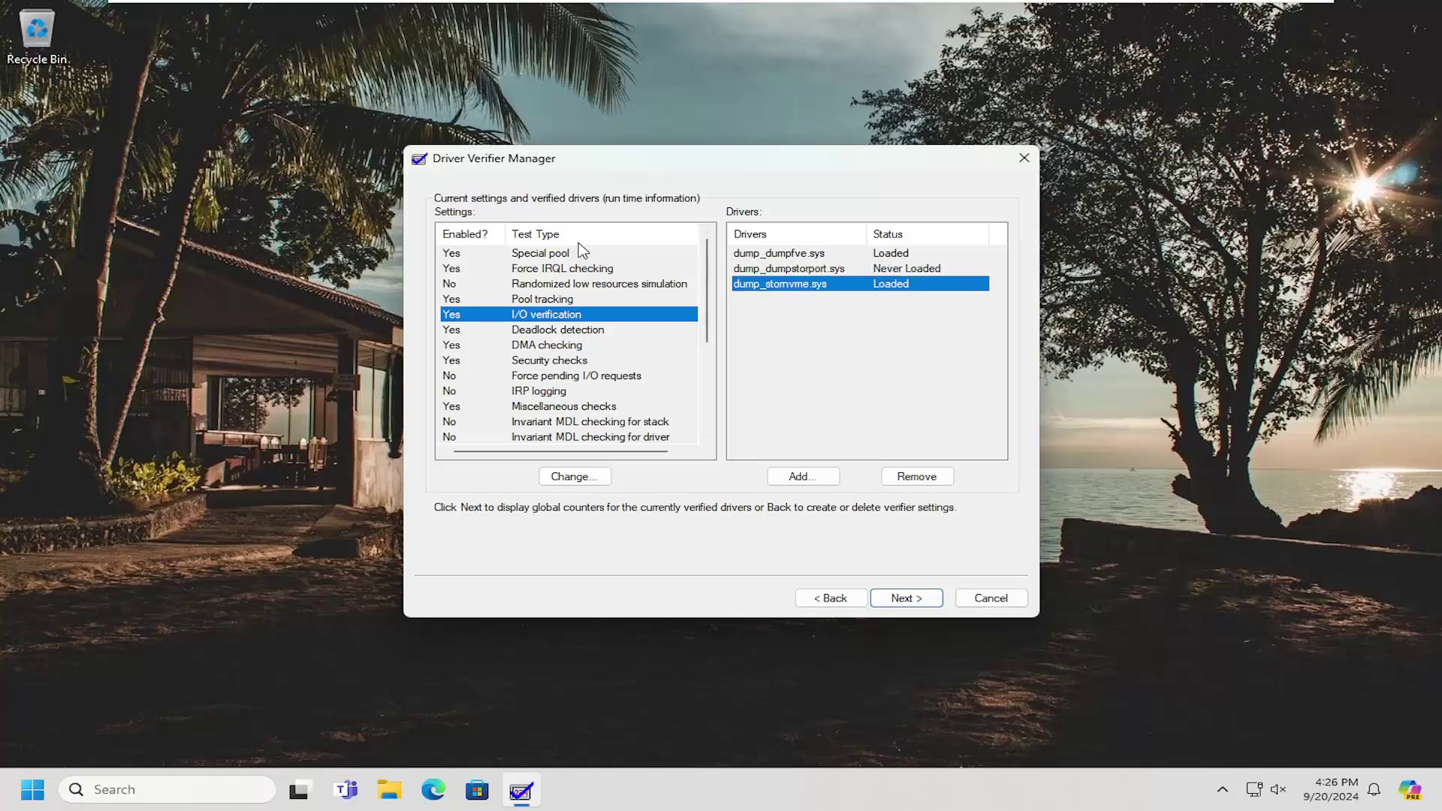
click(795, 271)
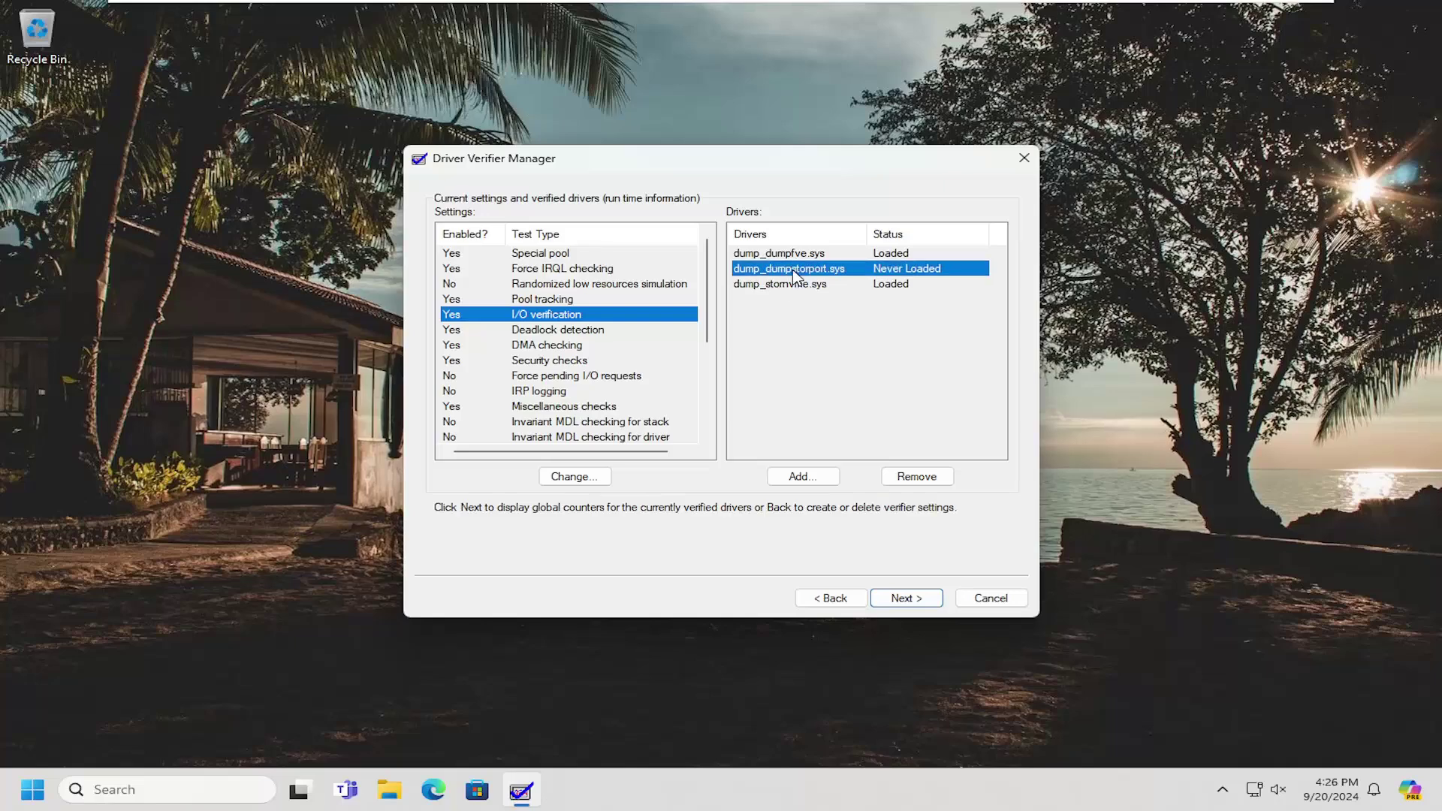
click(780, 254)
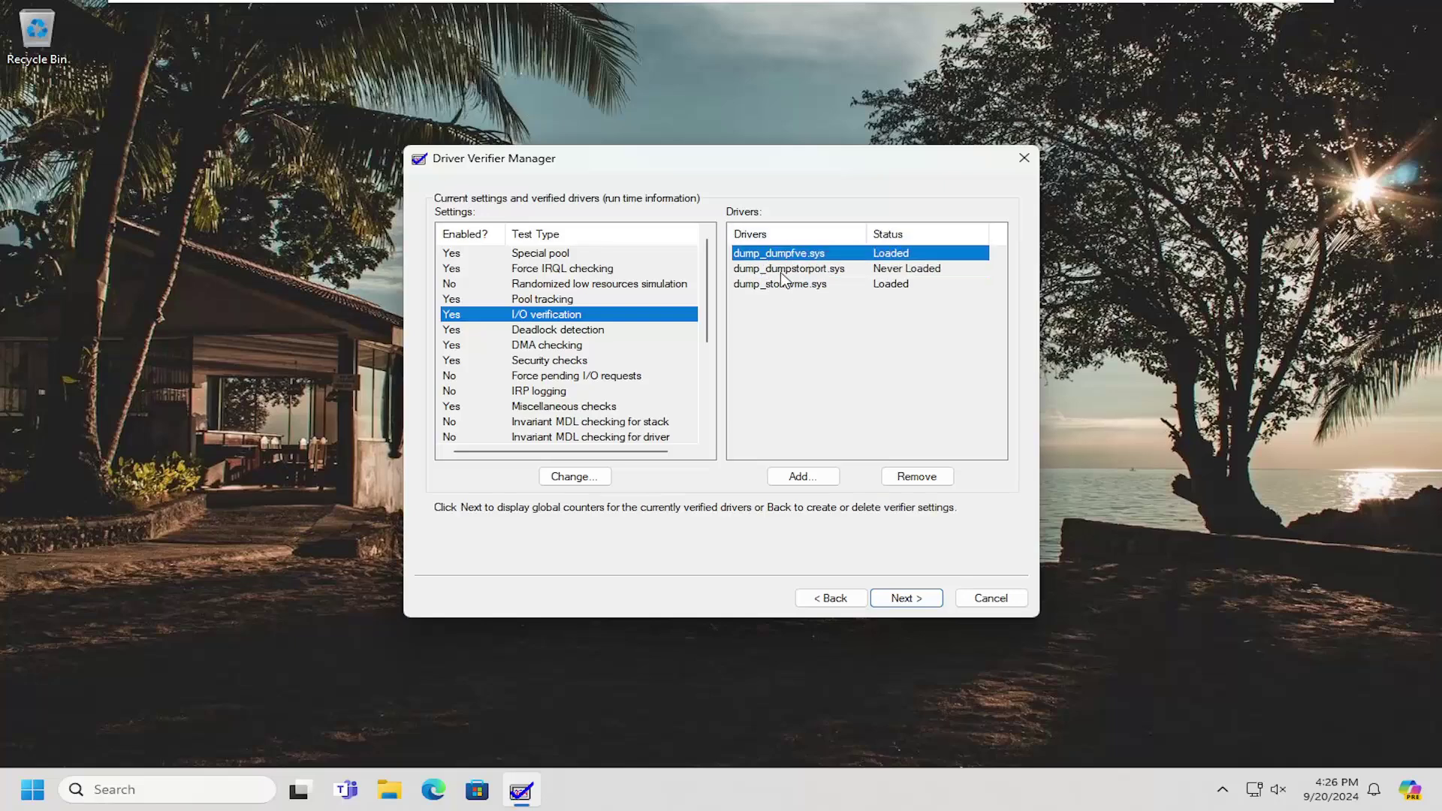
click(785, 270)
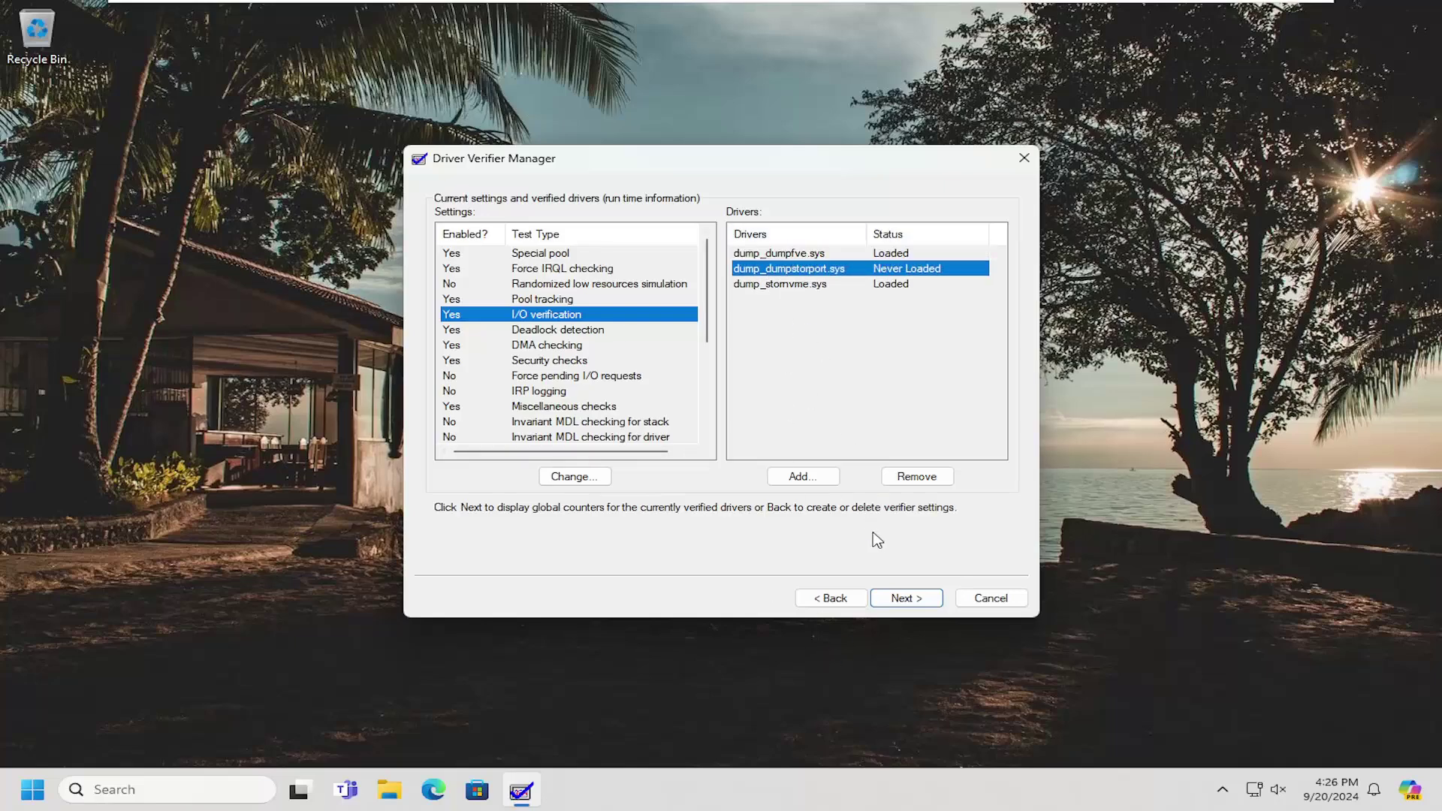
Return to the task page, pick Create standard settings, then cancel without making changes.
click(834, 599)
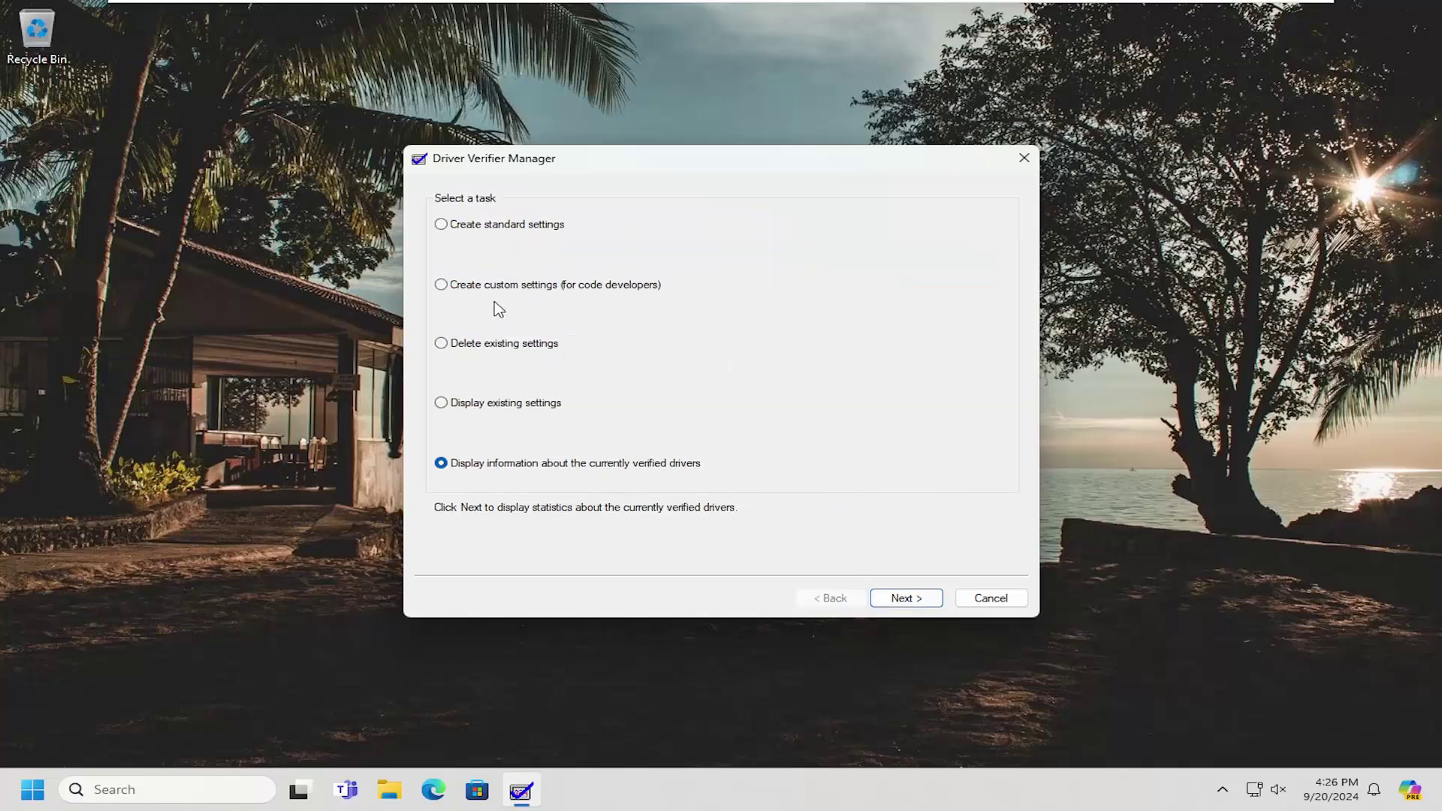
click(476, 226)
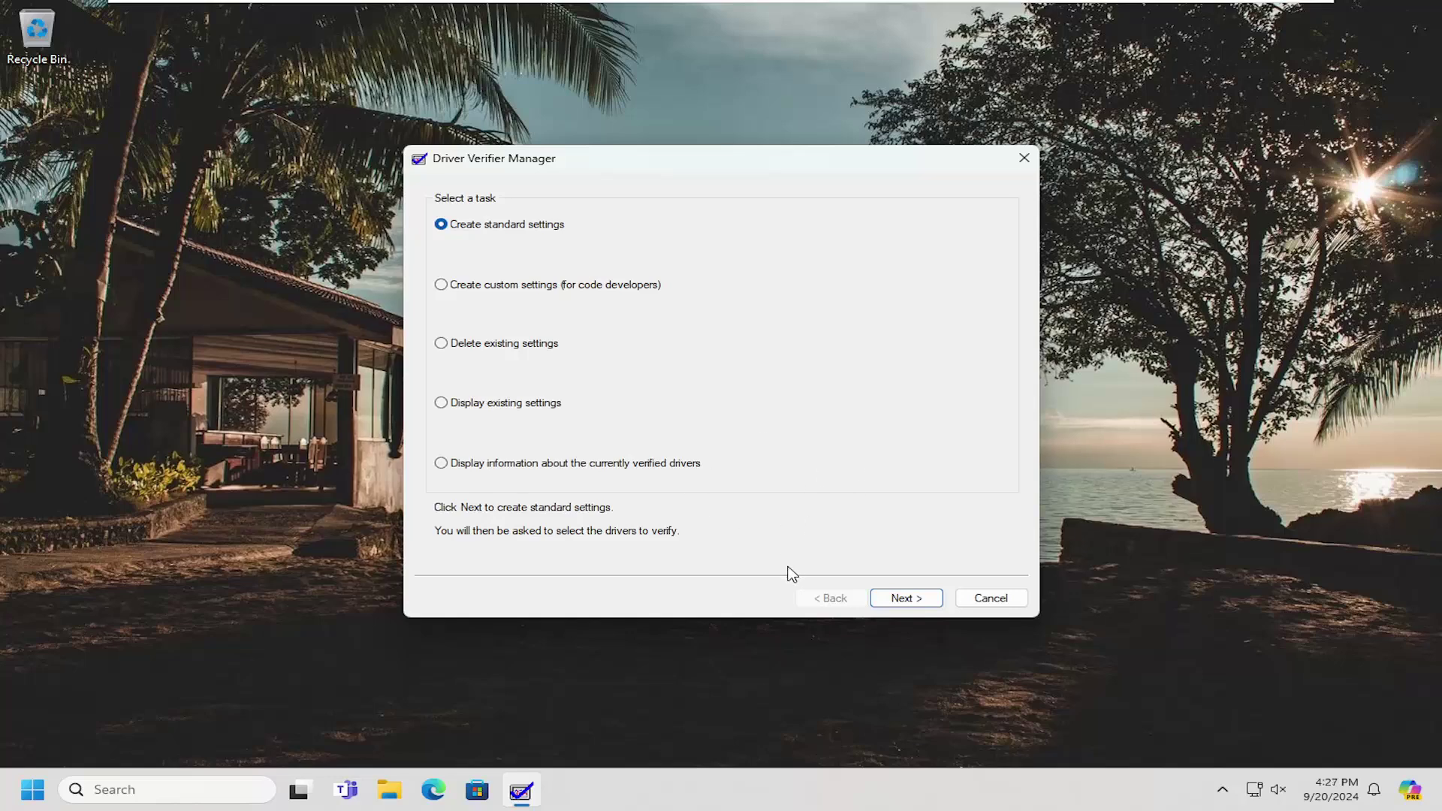
click(1002, 601)
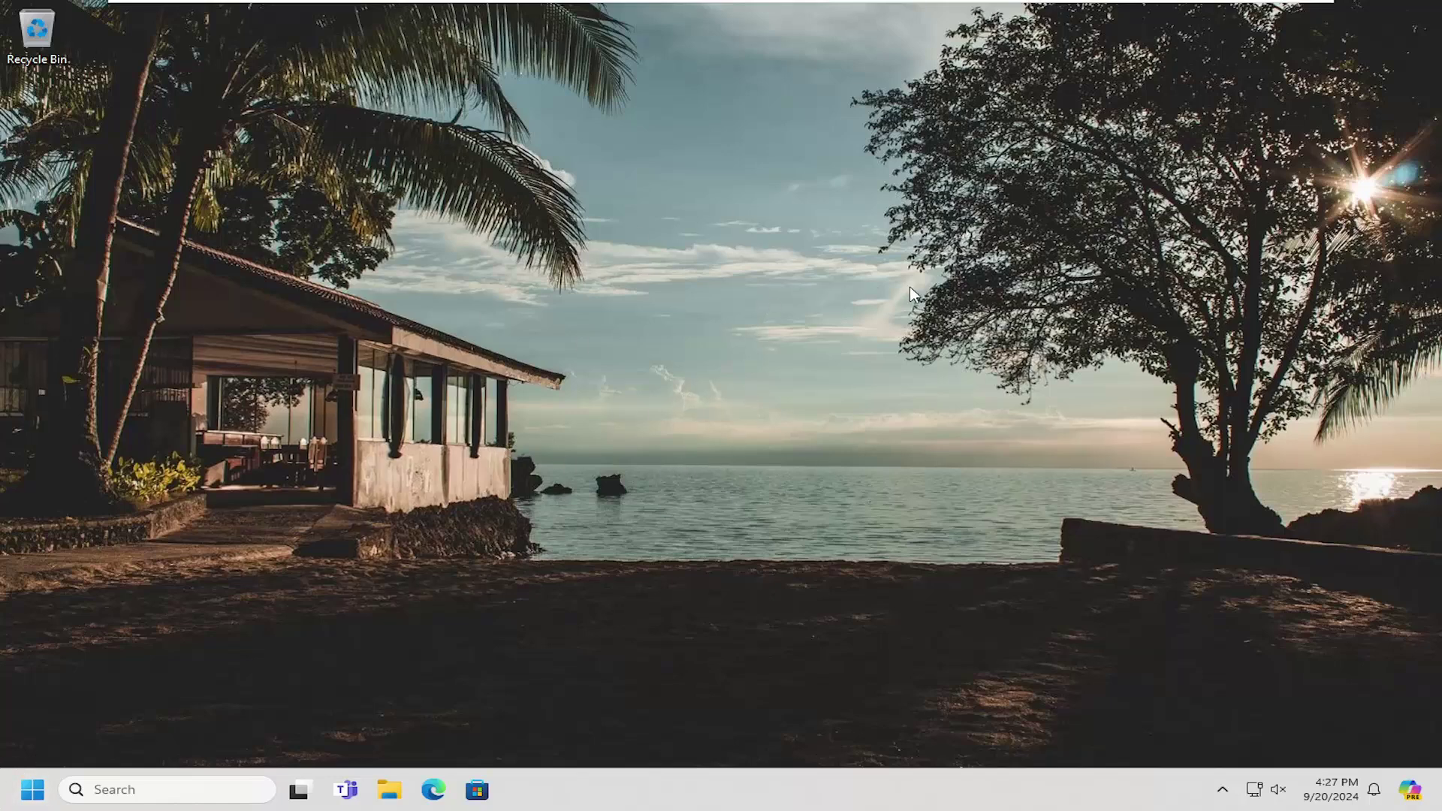
Relaunch verifier from a Start search for 'verifier' with administrator approval.
click(37, 791)
text(verifier)
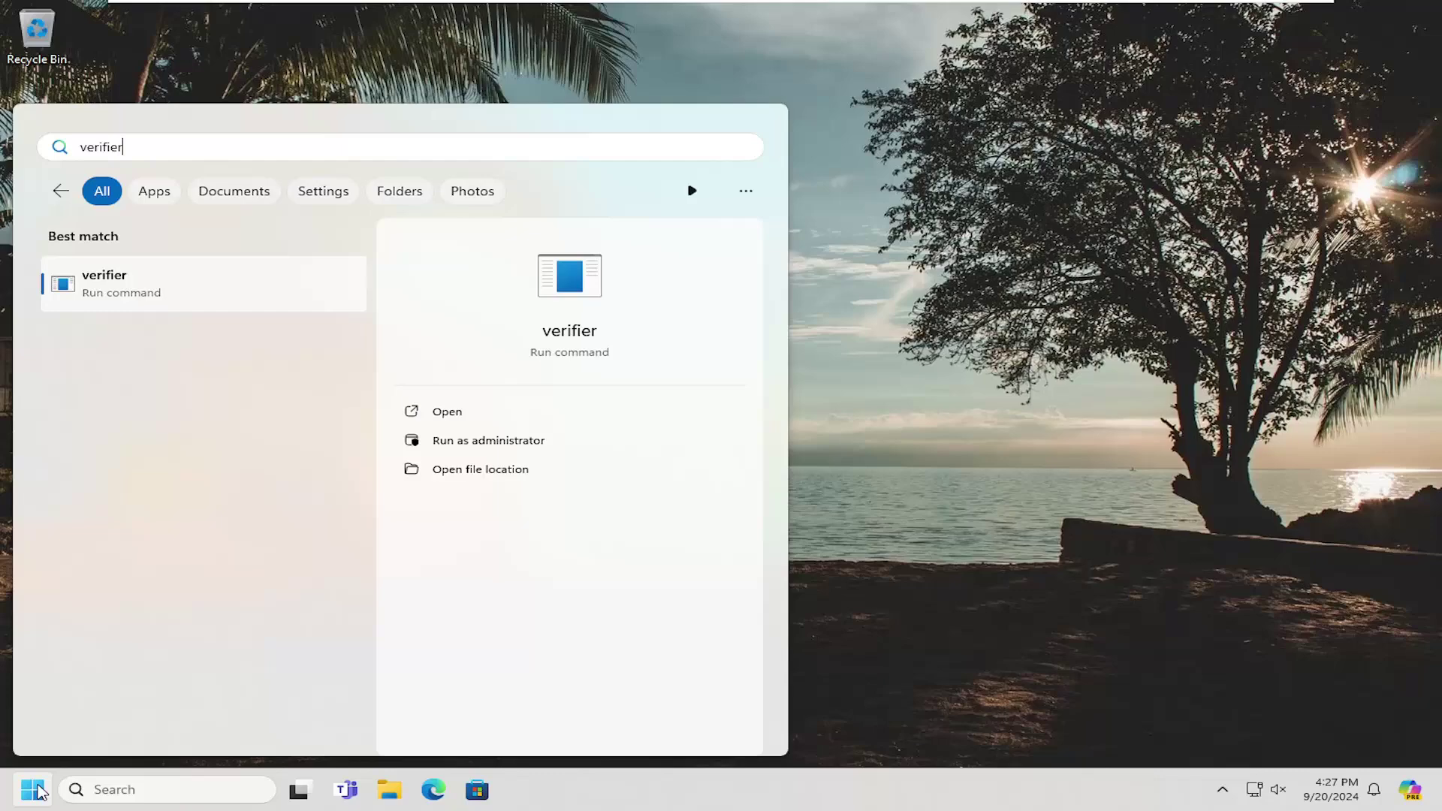
key(Return)
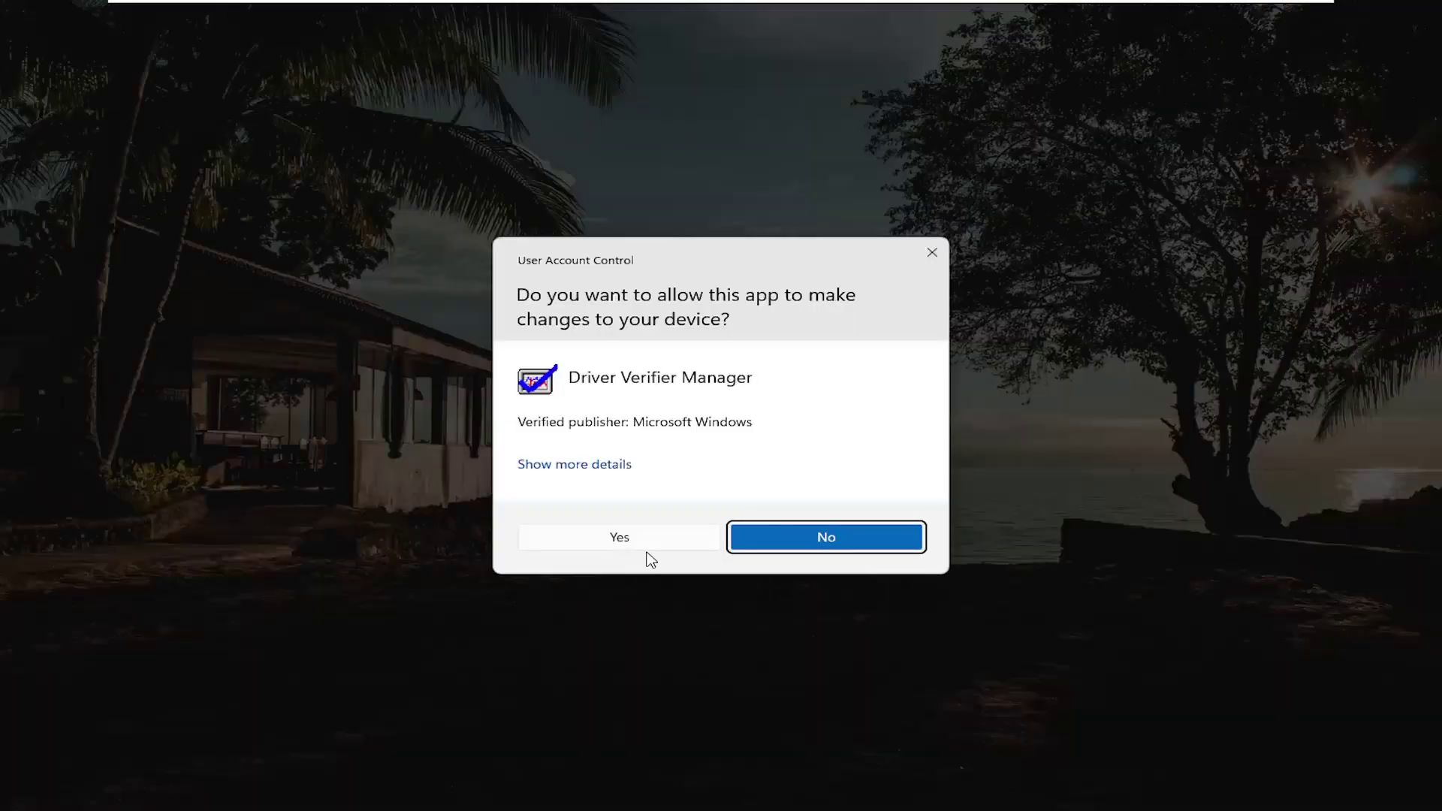
click(646, 547)
Delete all existing verifier settings, confirm, acknowledge the restart notice, and open Start's power options.
click(476, 348)
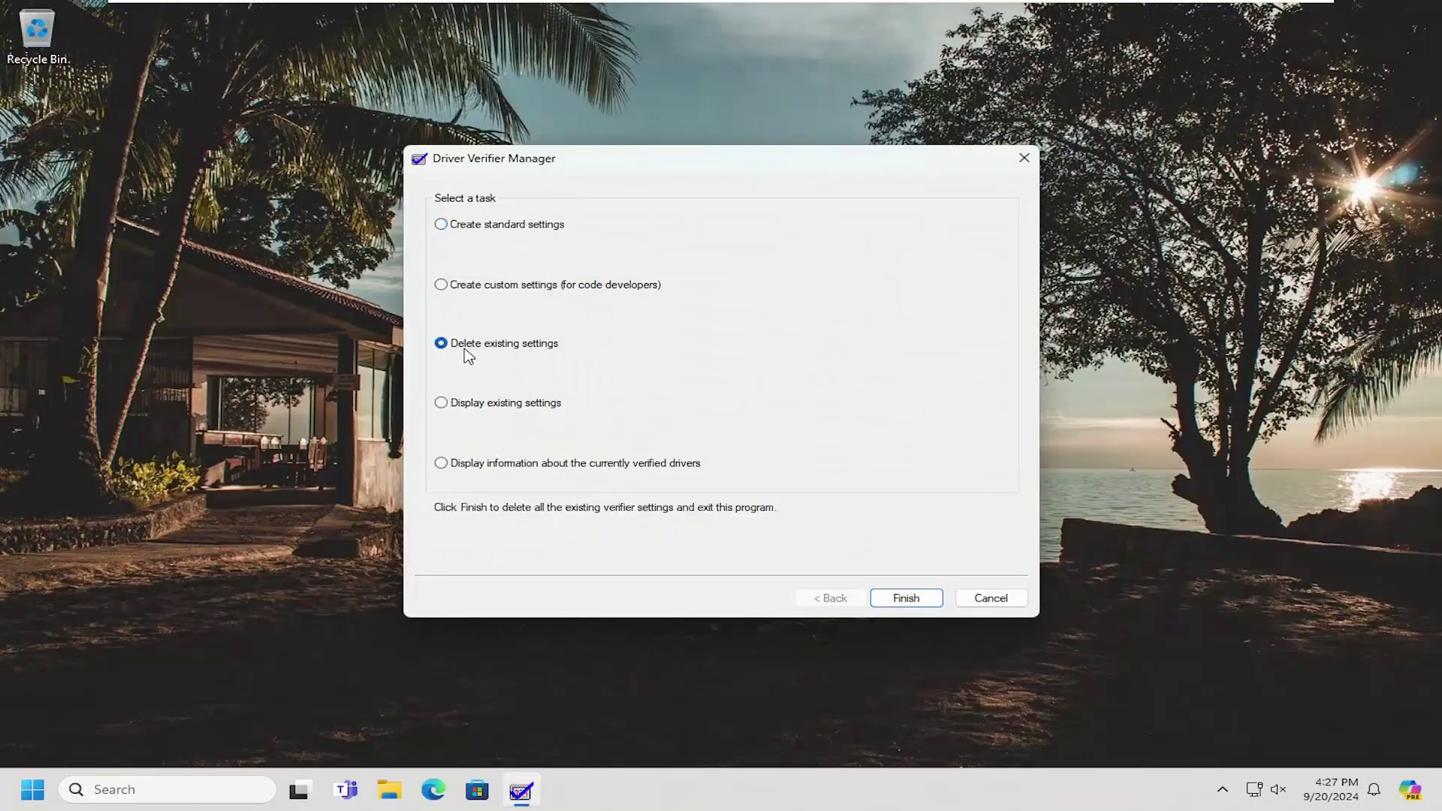
click(902, 599)
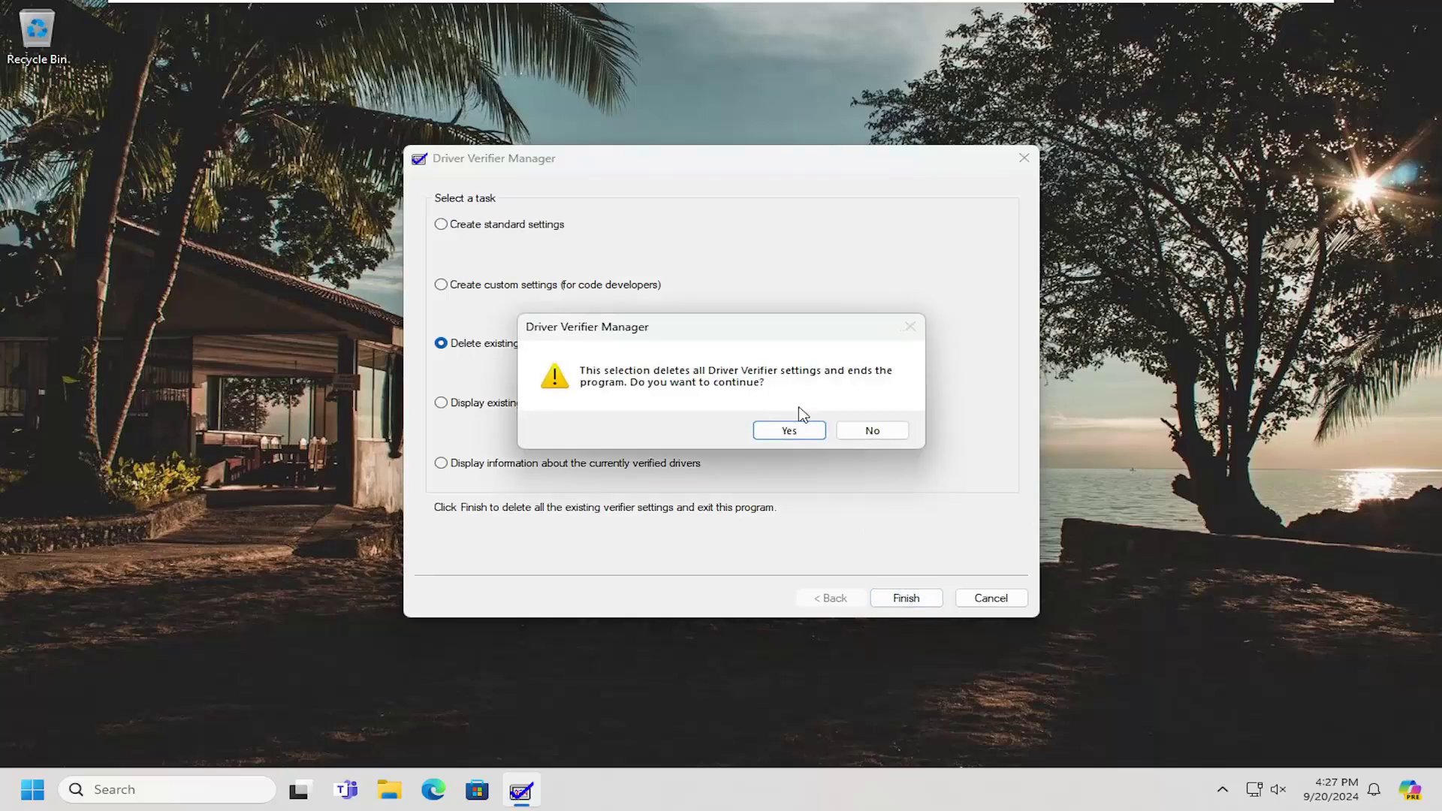
click(795, 428)
click(900, 432)
click(25, 789)
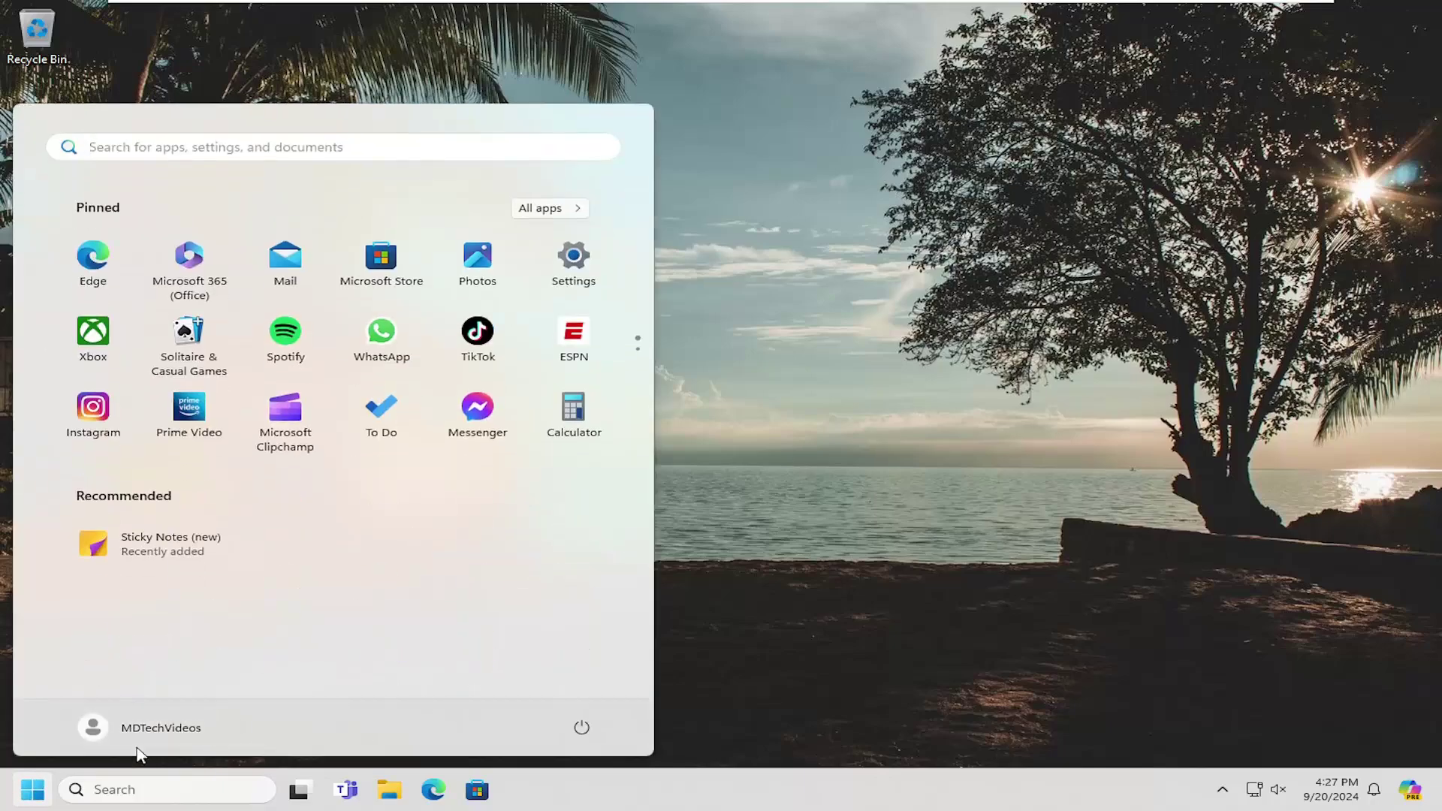